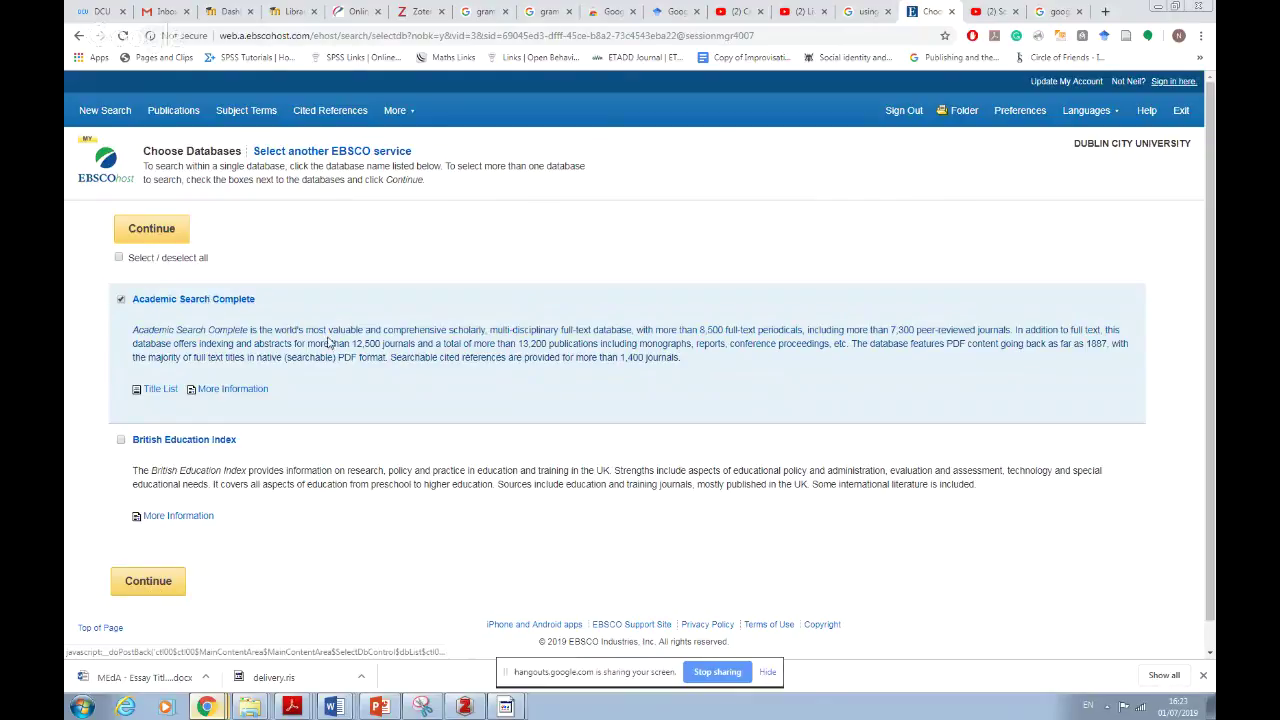
# Step: Continue with the Academic Search Complete database, look at its basic search page and return to advanced search
pyautogui.click(150, 583)
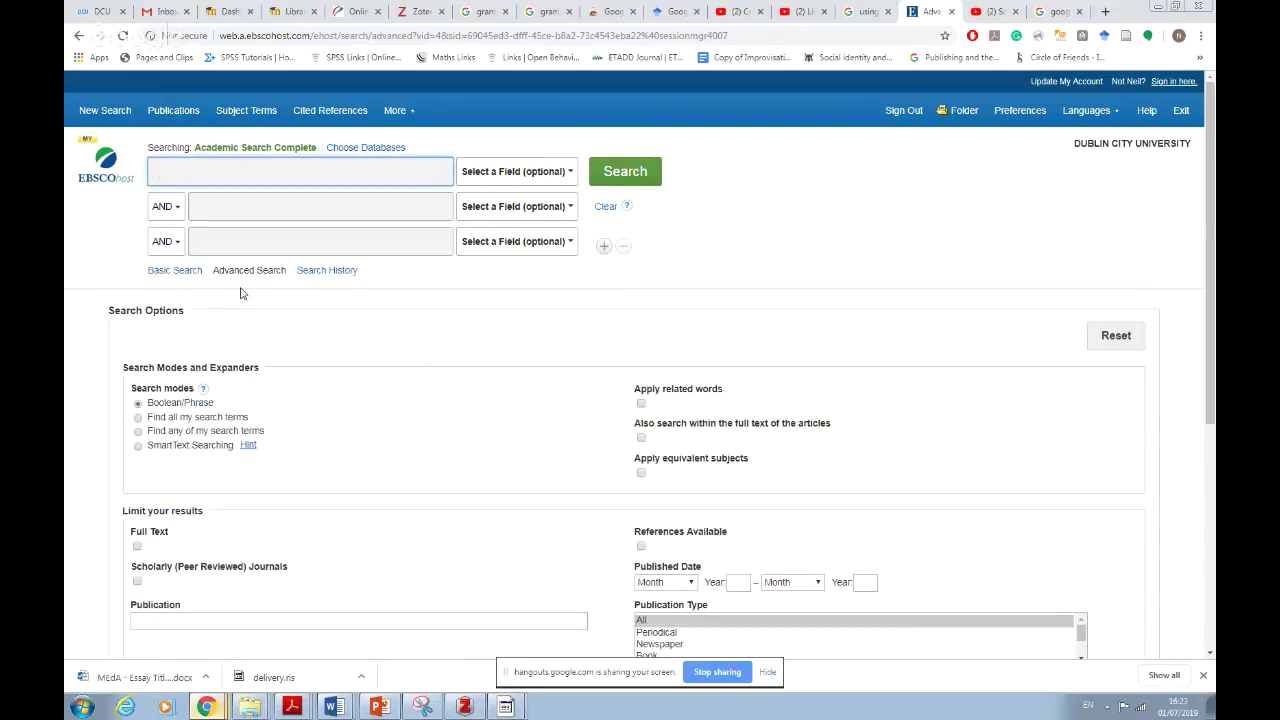
pyautogui.click(175, 272)
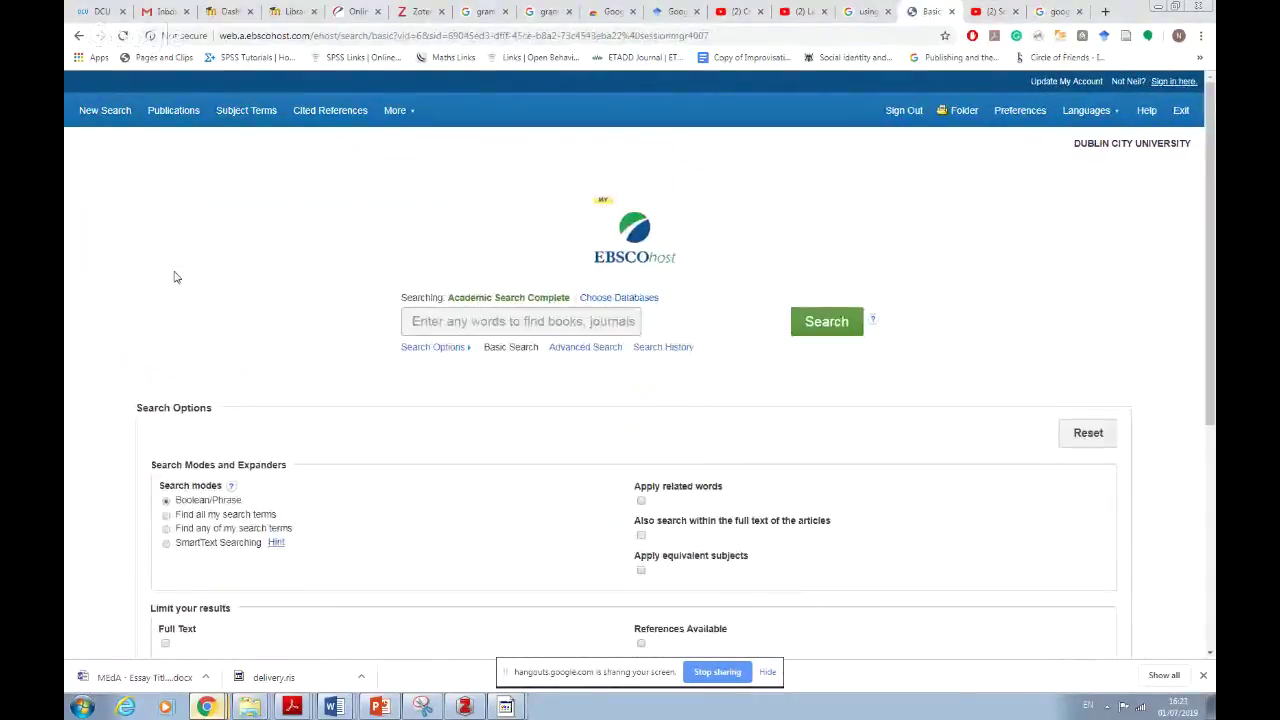
pyautogui.click(588, 347)
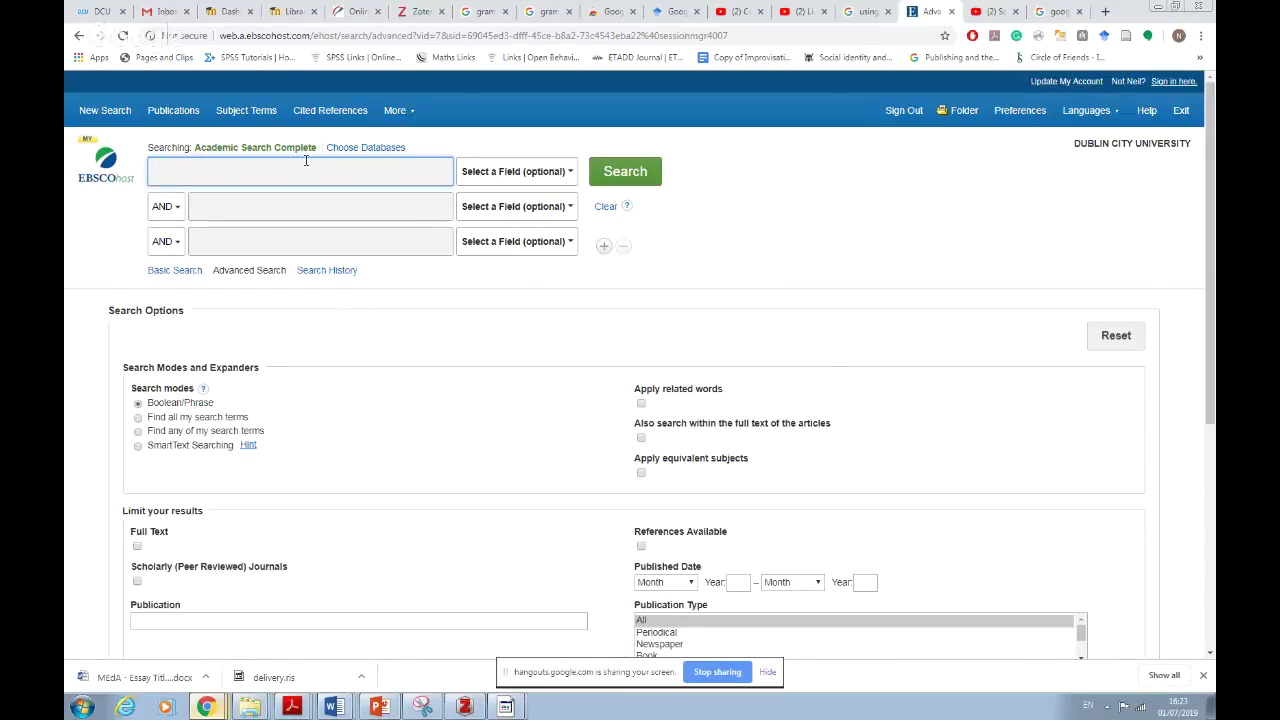
# Step: Enter "Autism" as the first search term and restrict it to the SU Subject Terms field
pyautogui.write('Autism')
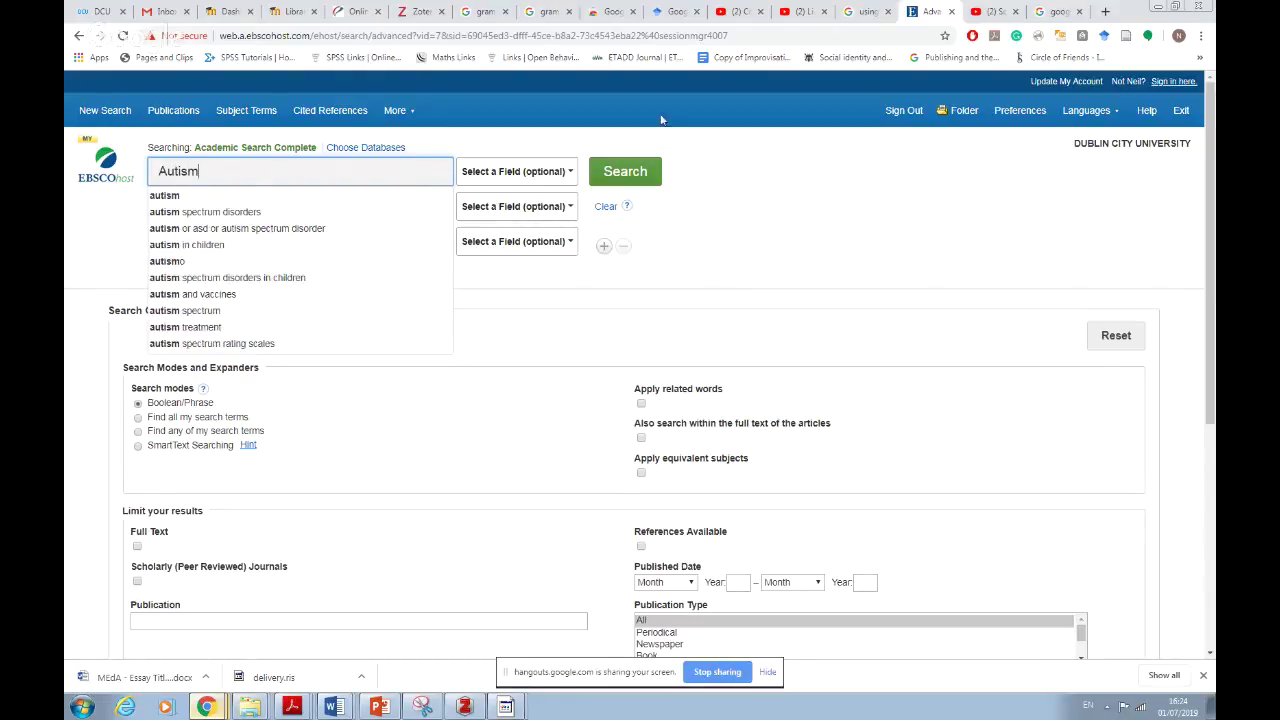
pyautogui.click(571, 174)
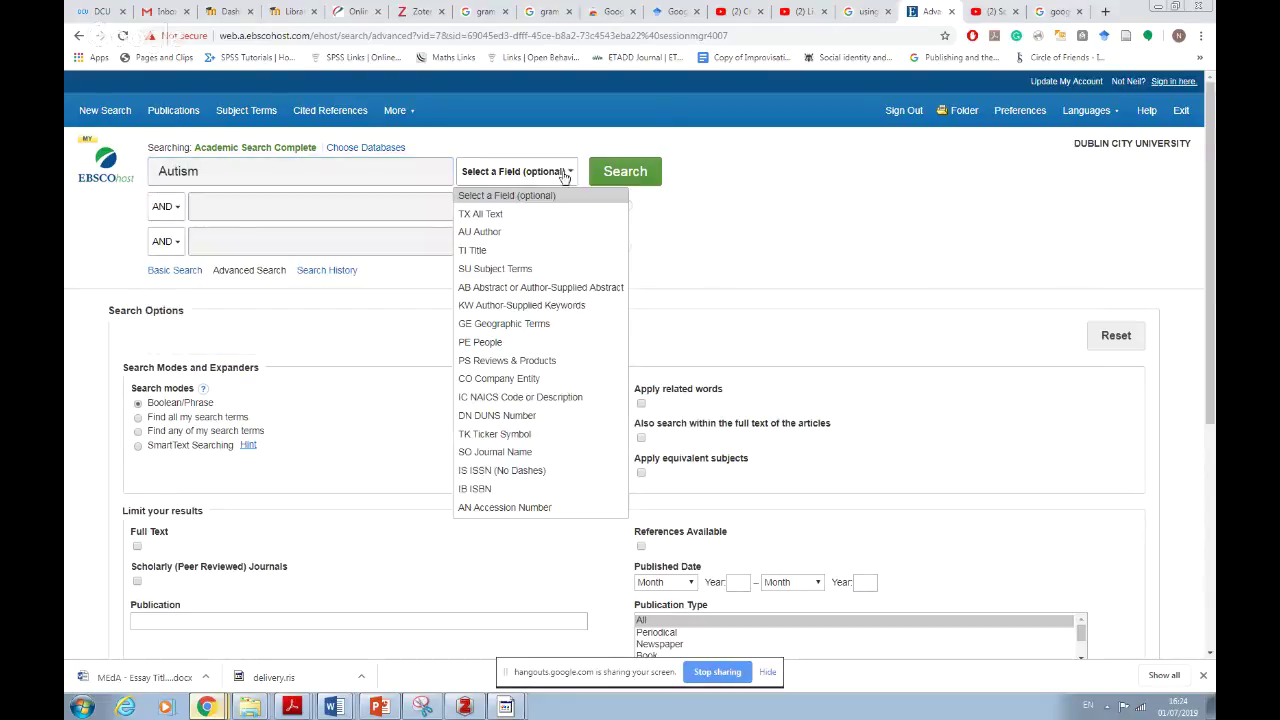
pyautogui.click(543, 274)
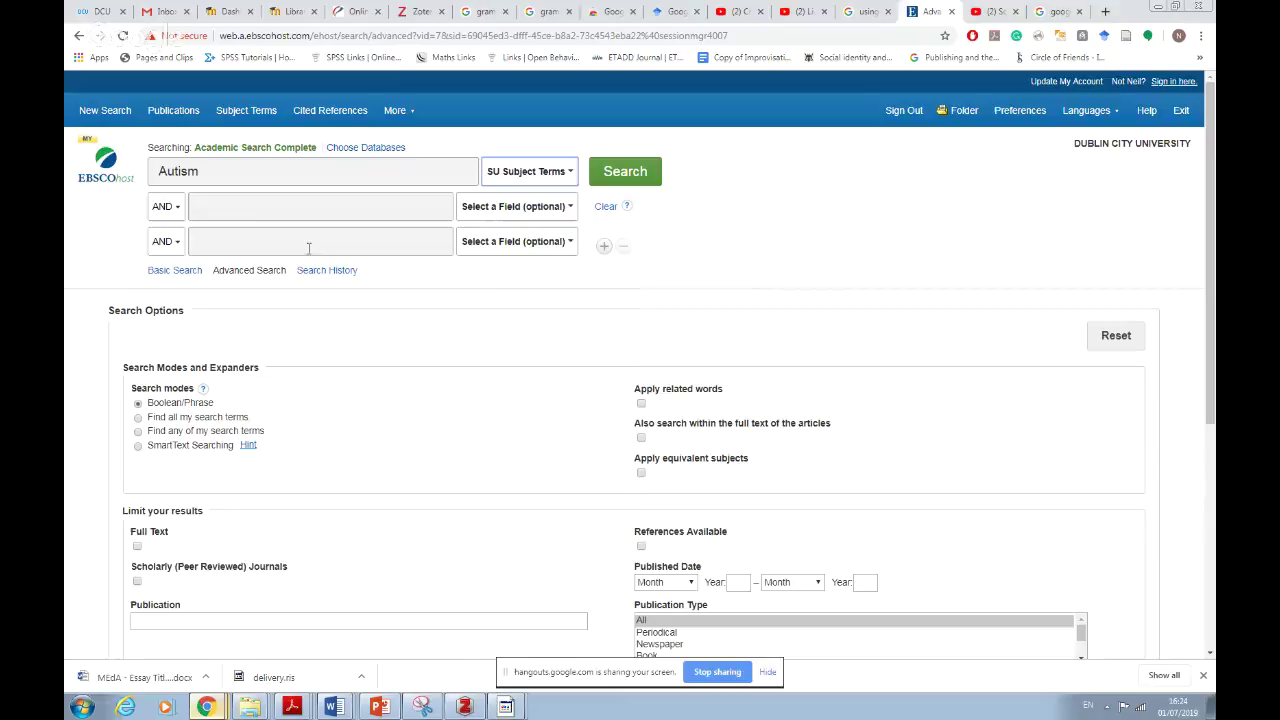
# Step: Add "primary school" from the suggestions as the second search term, combined with AND
pyautogui.click(238, 202)
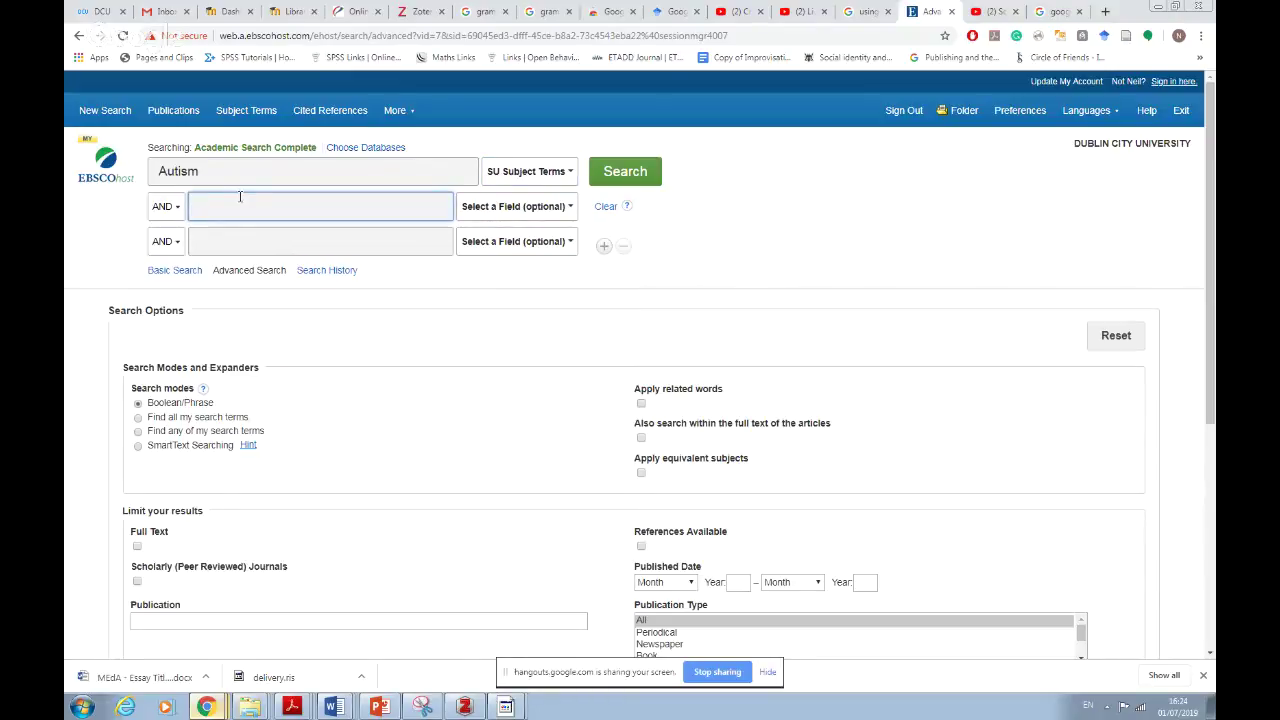
pyautogui.write('Primary sch')
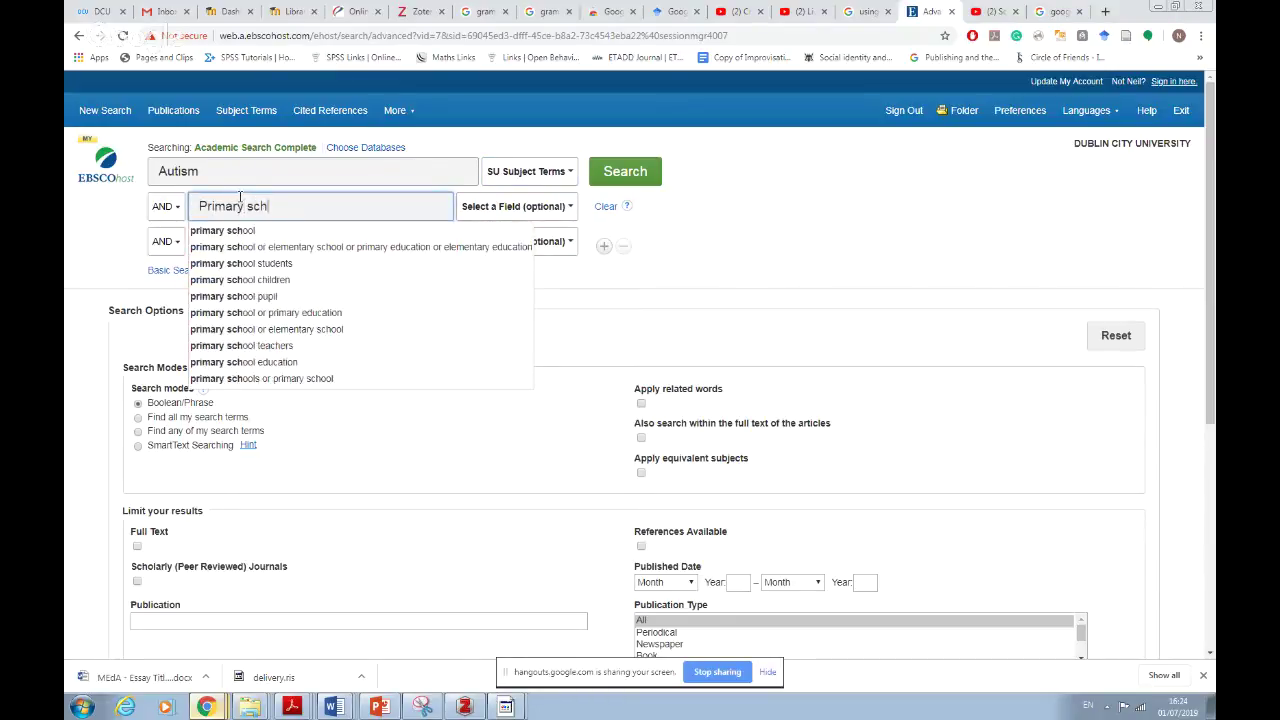
pyautogui.write('o')
pyautogui.press('Down')
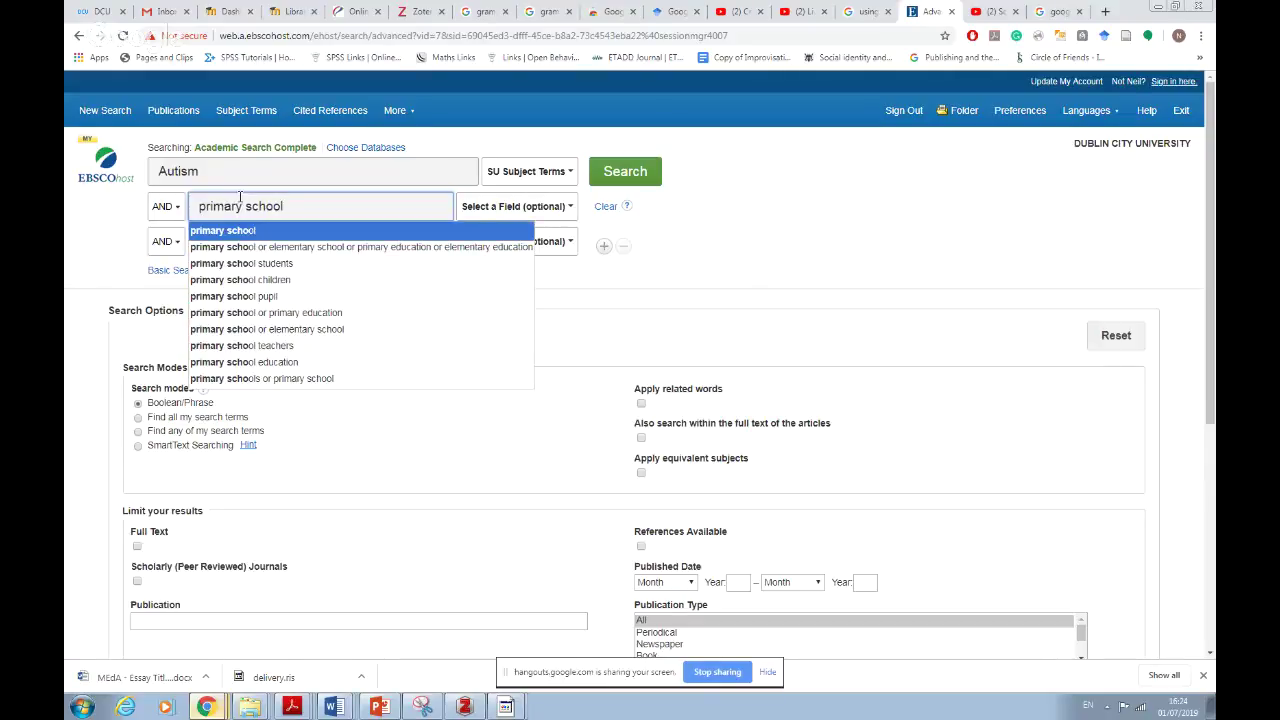
pyautogui.click(242, 230)
# Step: Add "post primary education" as the third term, combined with OR, and run the search
pyautogui.click(178, 245)
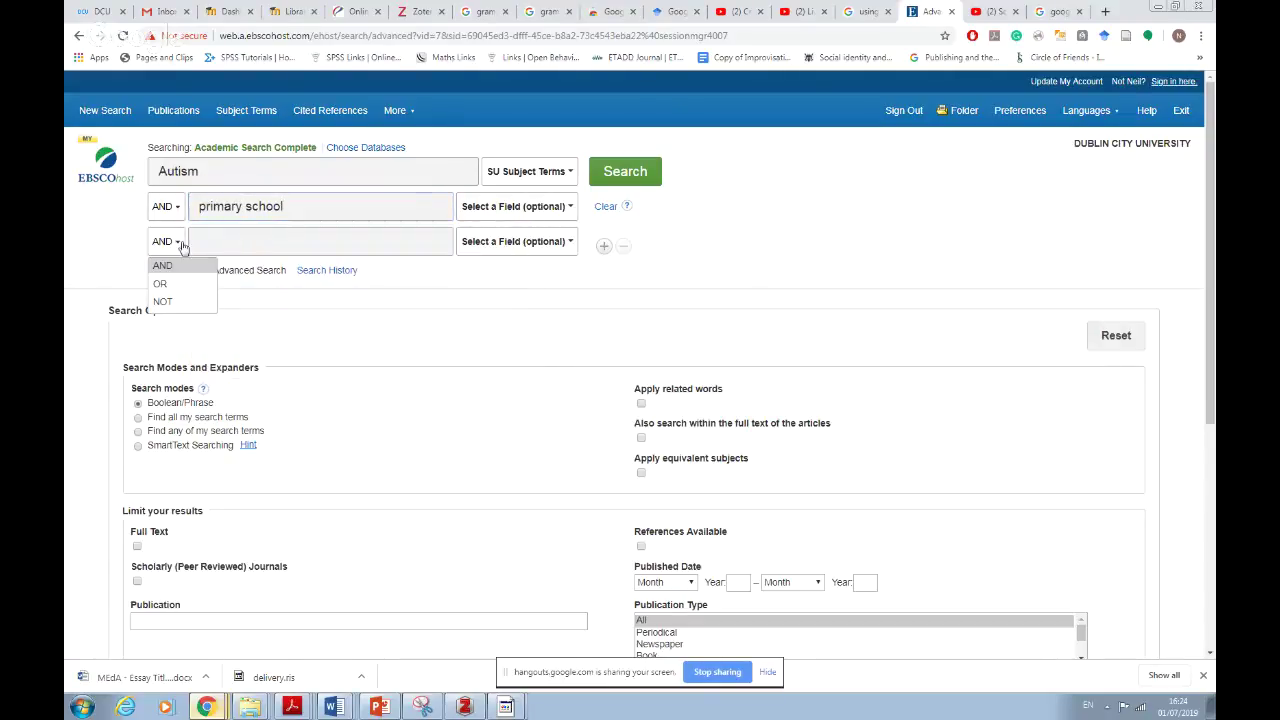
pyautogui.click(170, 301)
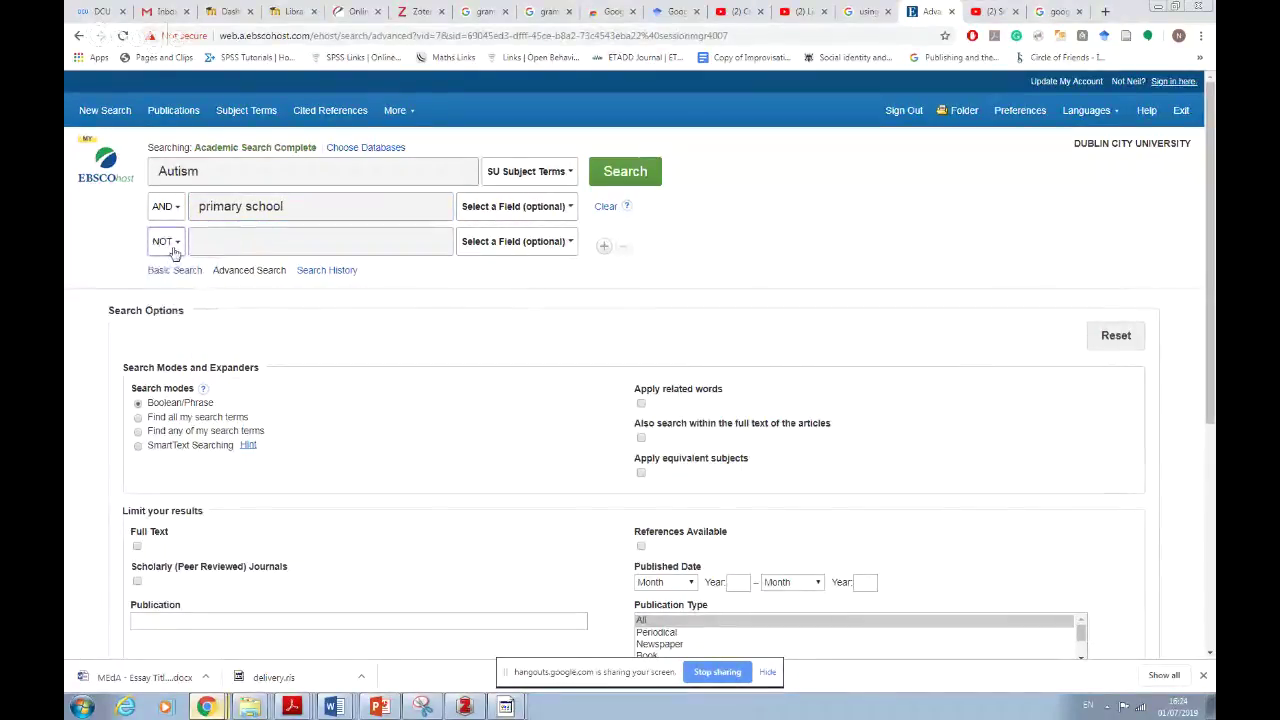
pyautogui.click(171, 247)
pyautogui.click(176, 287)
pyautogui.click(210, 240)
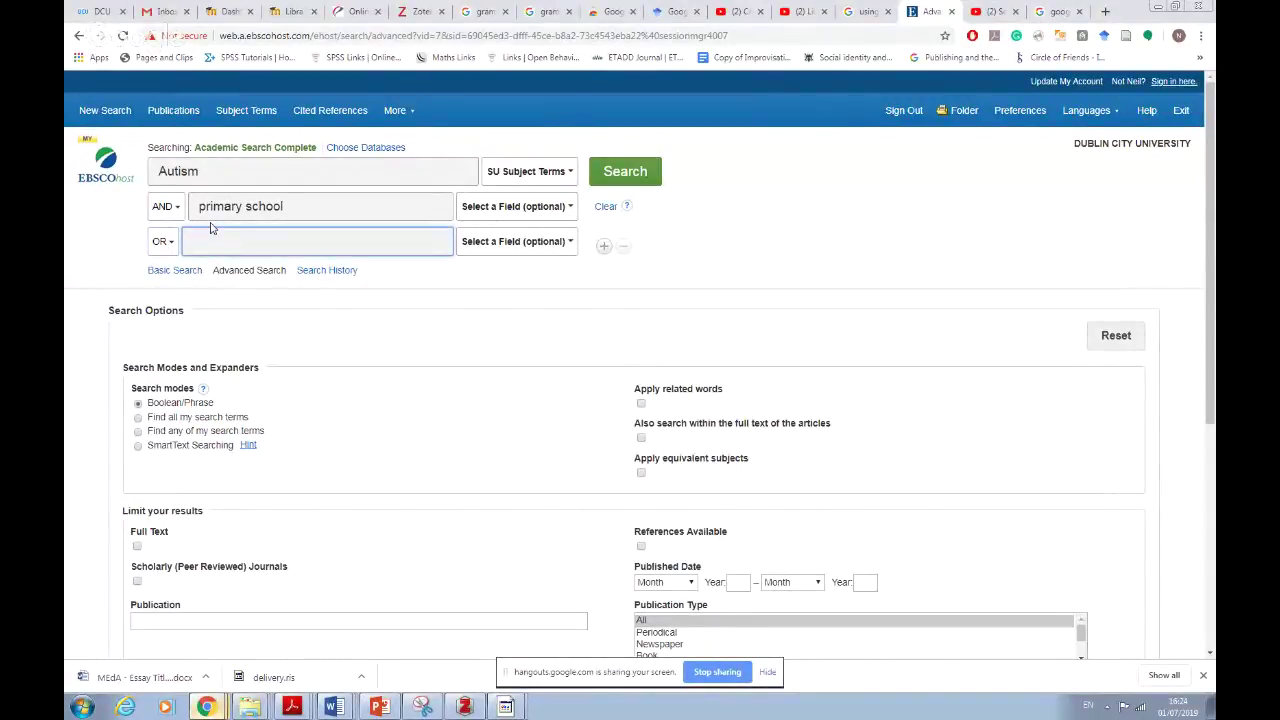
pyautogui.write('post prim')
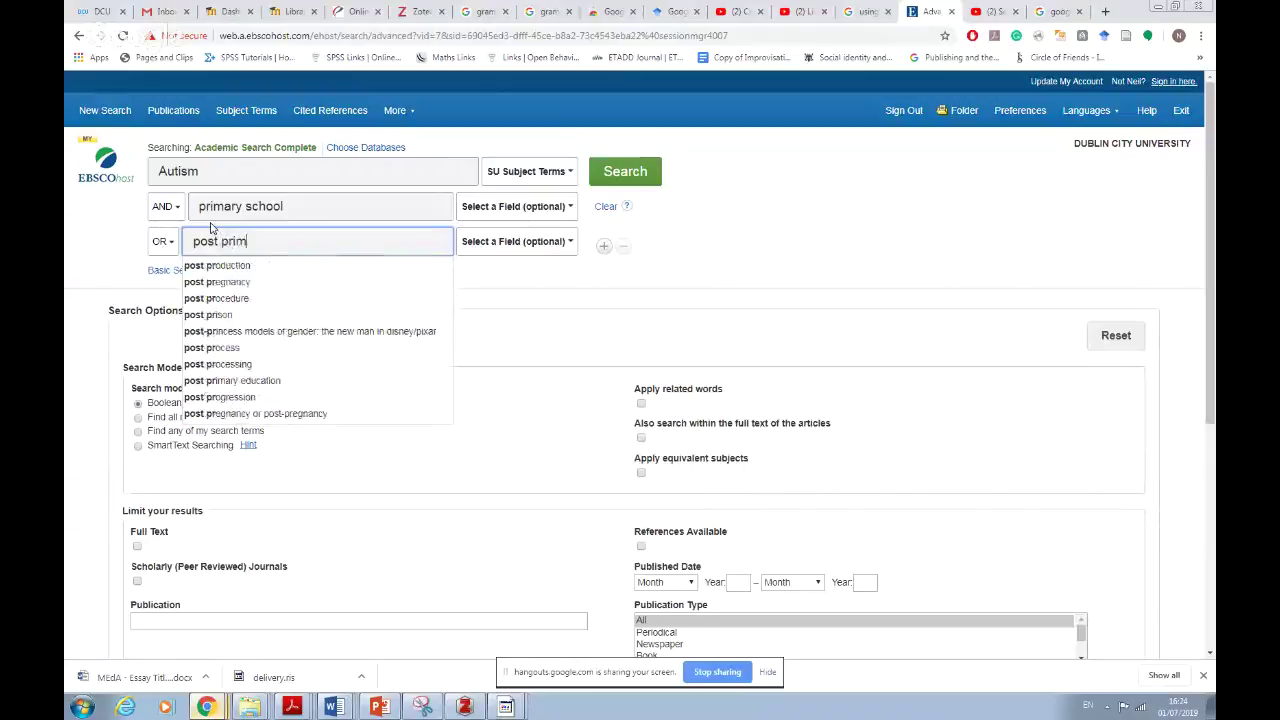
pyautogui.write('ary')
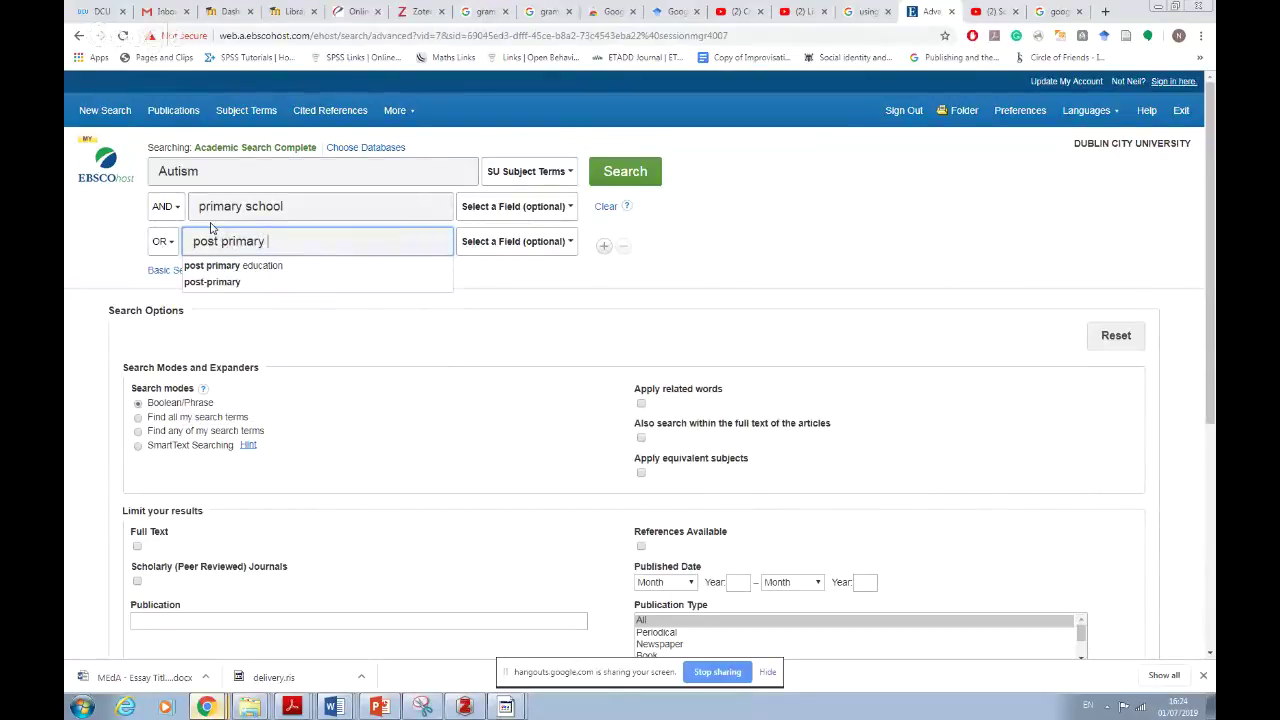
pyautogui.click(236, 265)
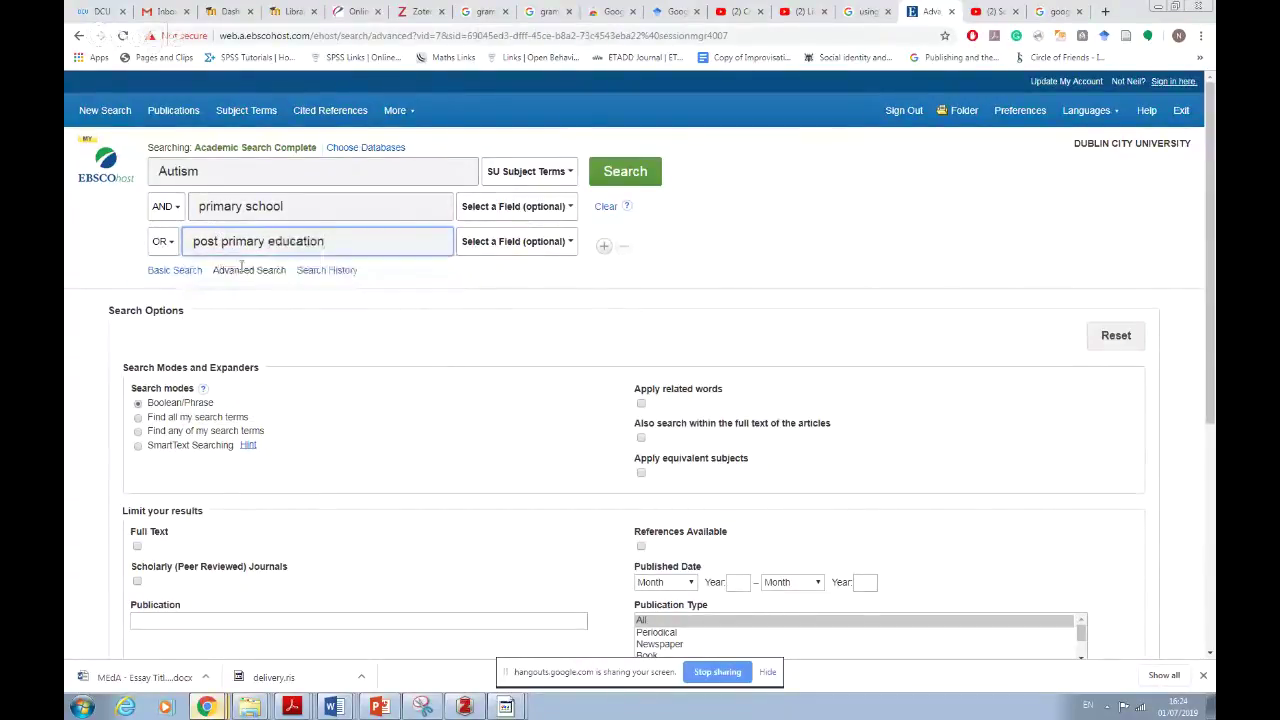
pyautogui.click(655, 180)
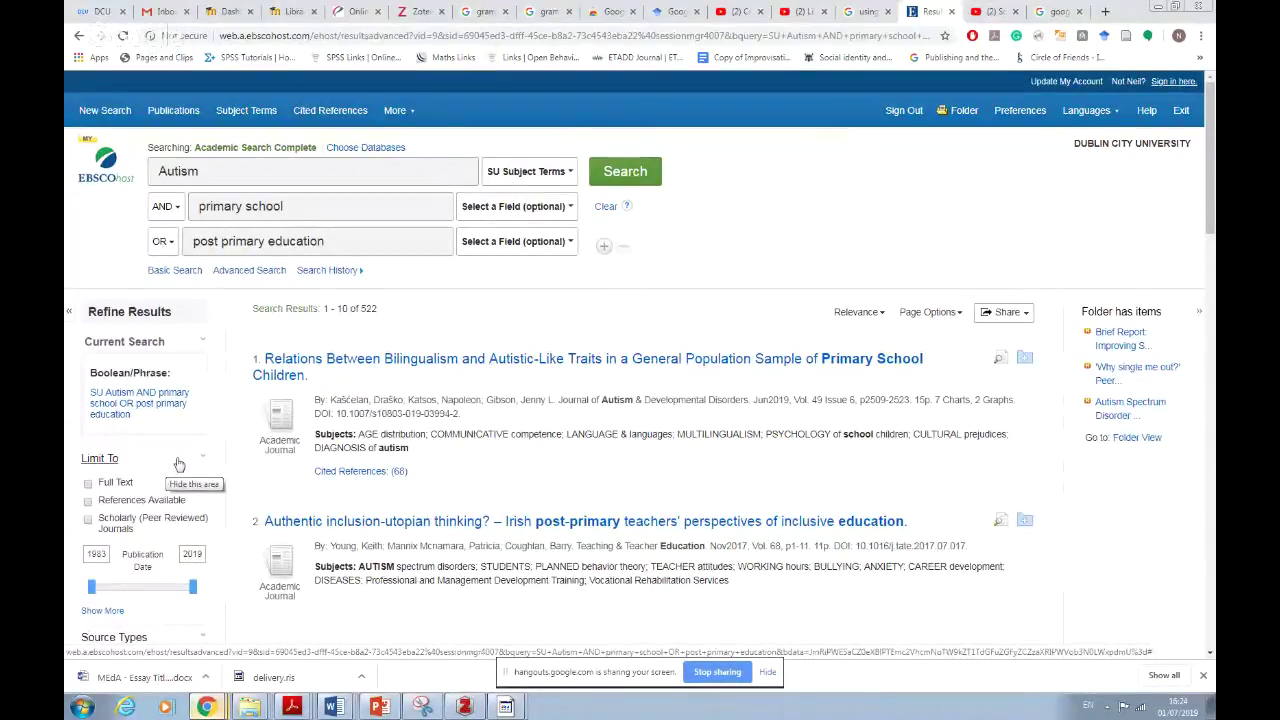
# Step: Limit the results to full text, scholarly (peer reviewed) journals and publication dates from 2011 to 2019
pyautogui.click(87, 484)
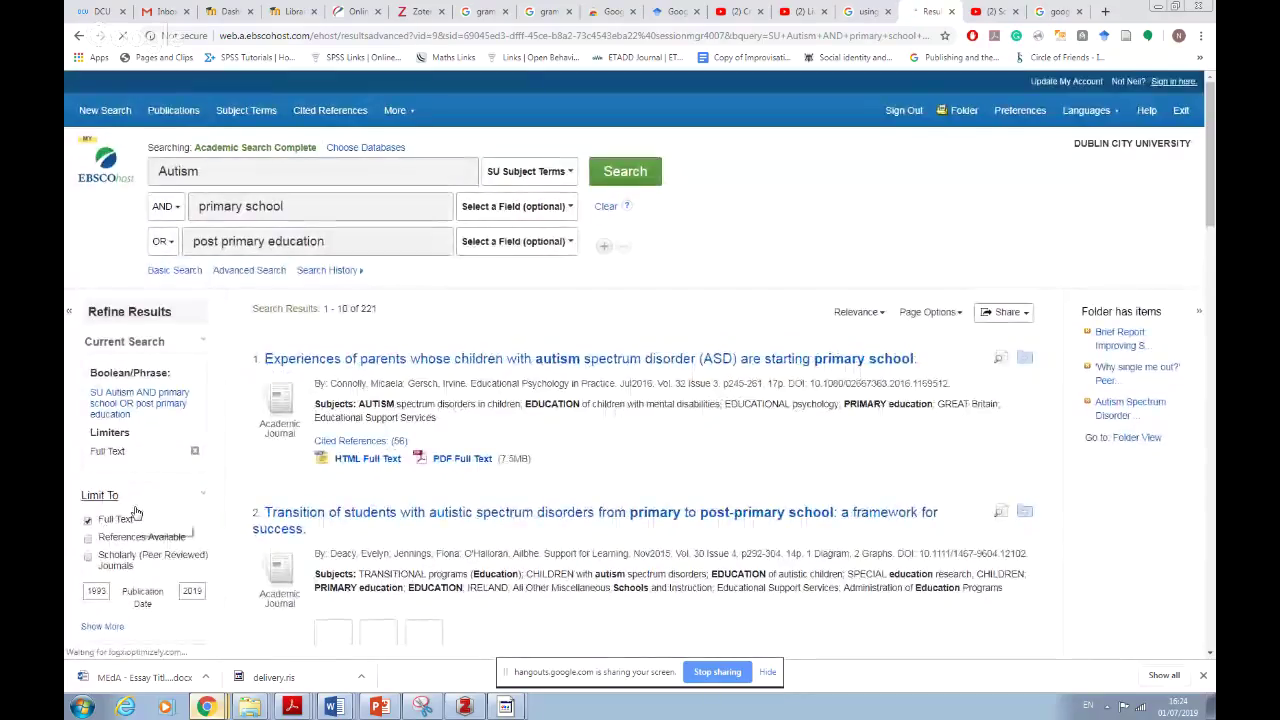
pyautogui.scroll(-1, 134, 509)
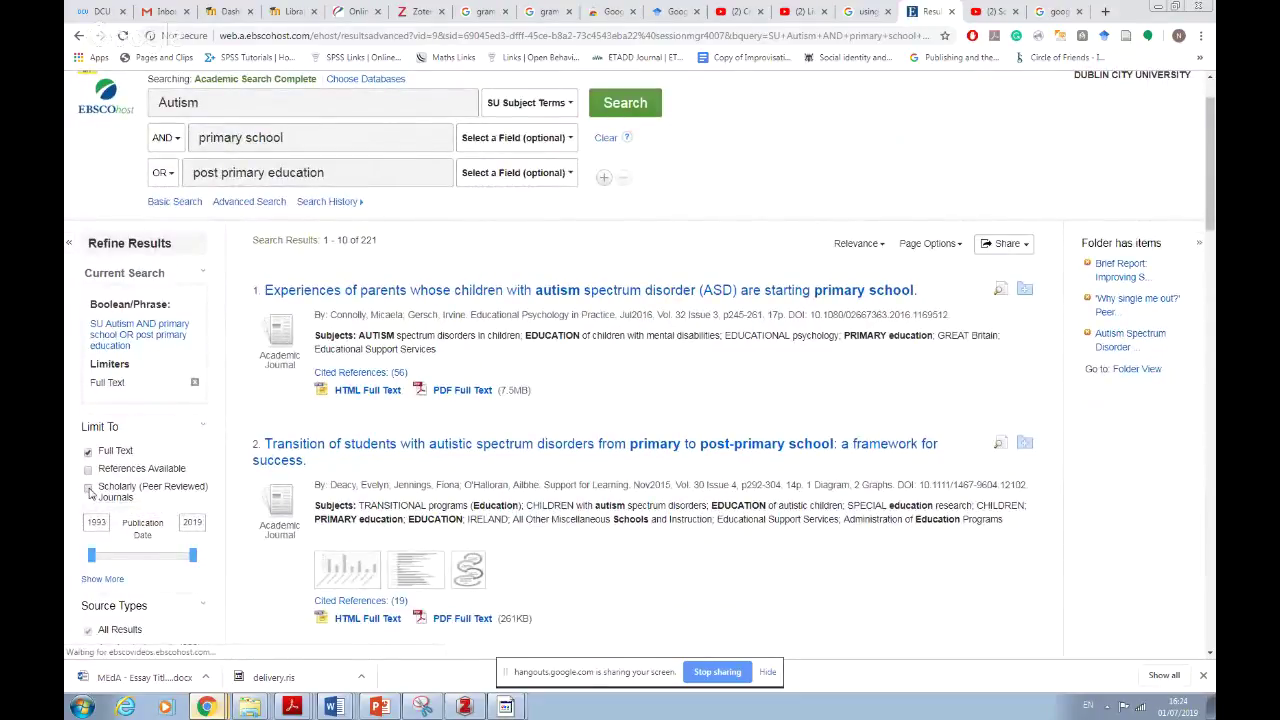
pyautogui.click(88, 488)
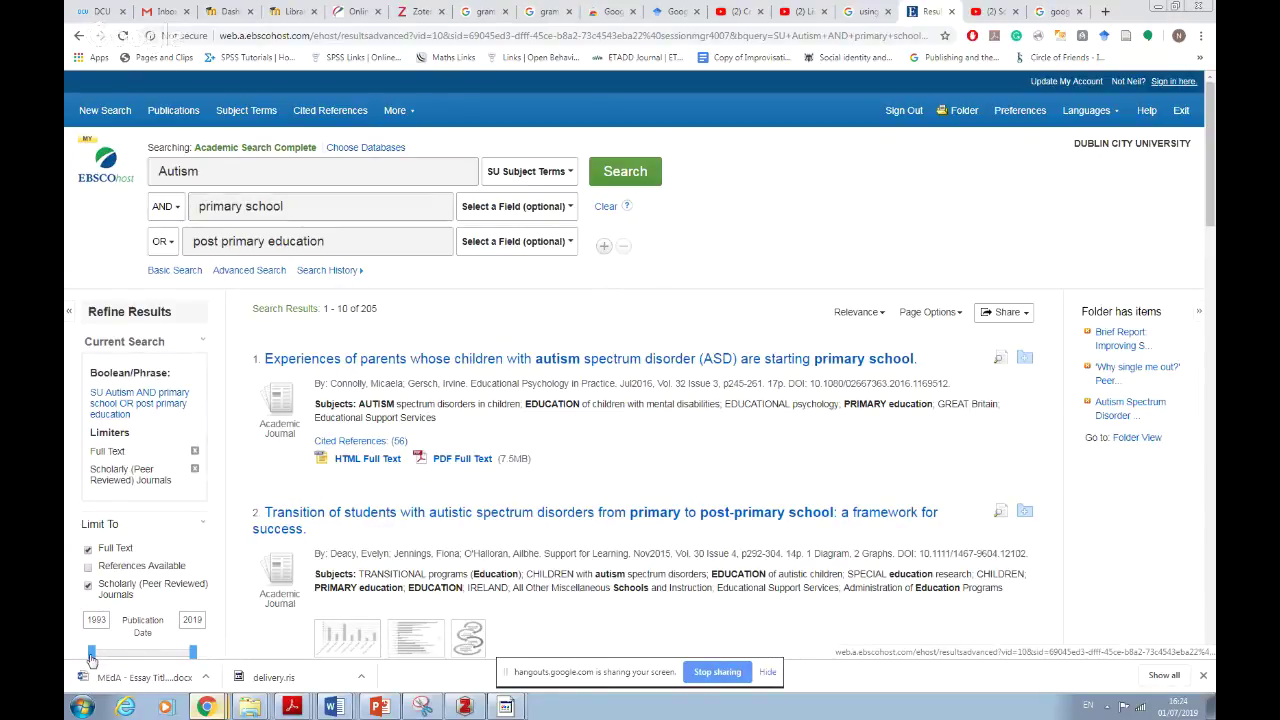
pyautogui.moveTo(92, 658); pyautogui.dragTo(161, 655)
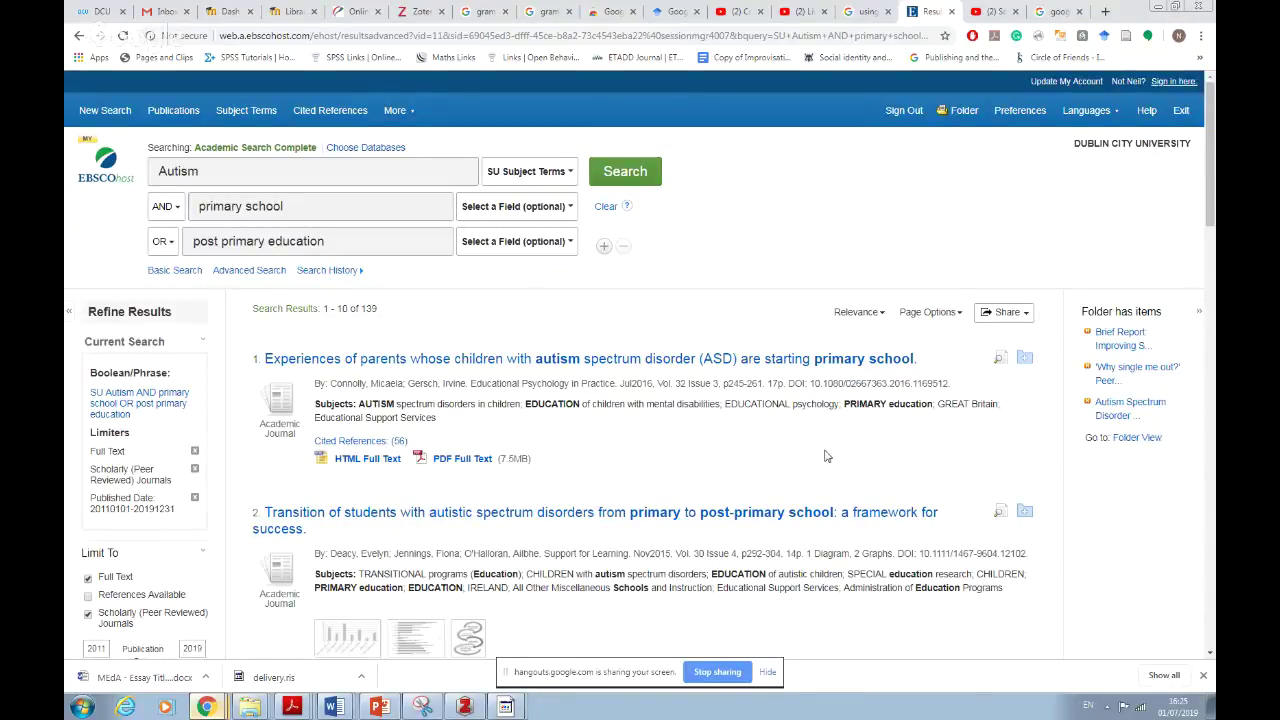
# Step: Add the first result, about experiences of parents whose children with ASD are starting primary school, to the folder
pyautogui.scroll(-1, 830, 455)
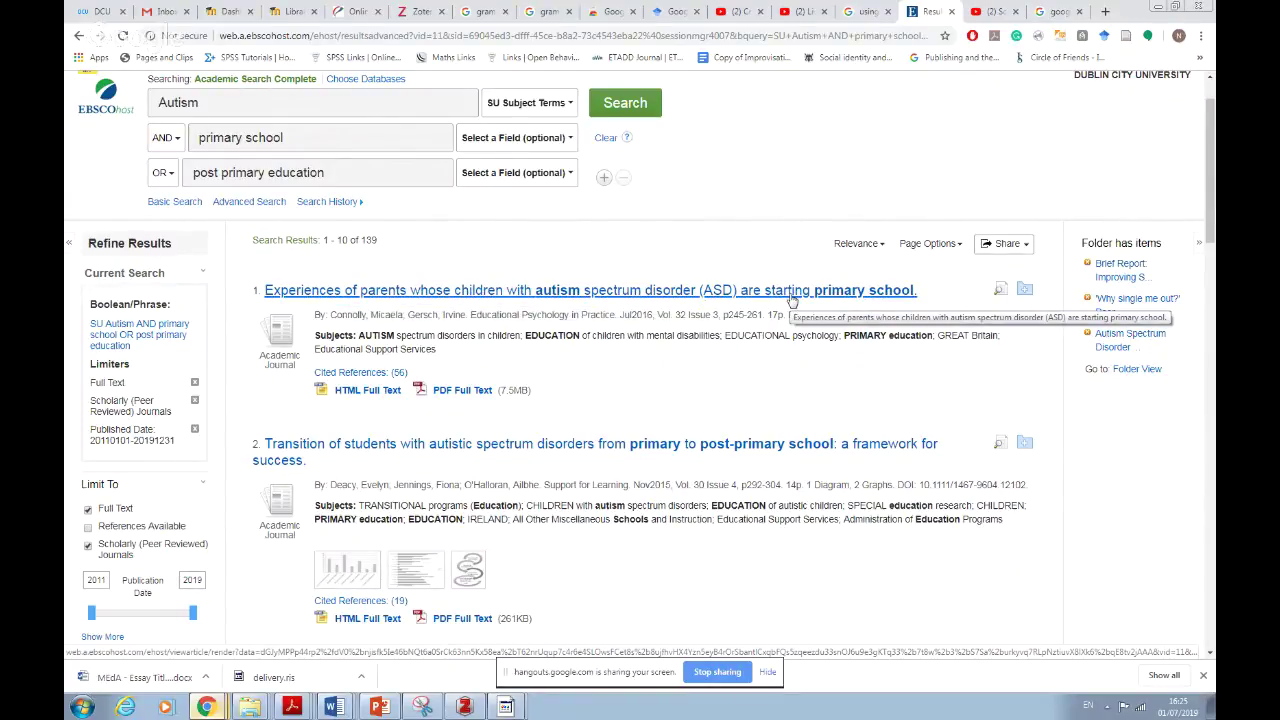
pyautogui.click(1024, 290)
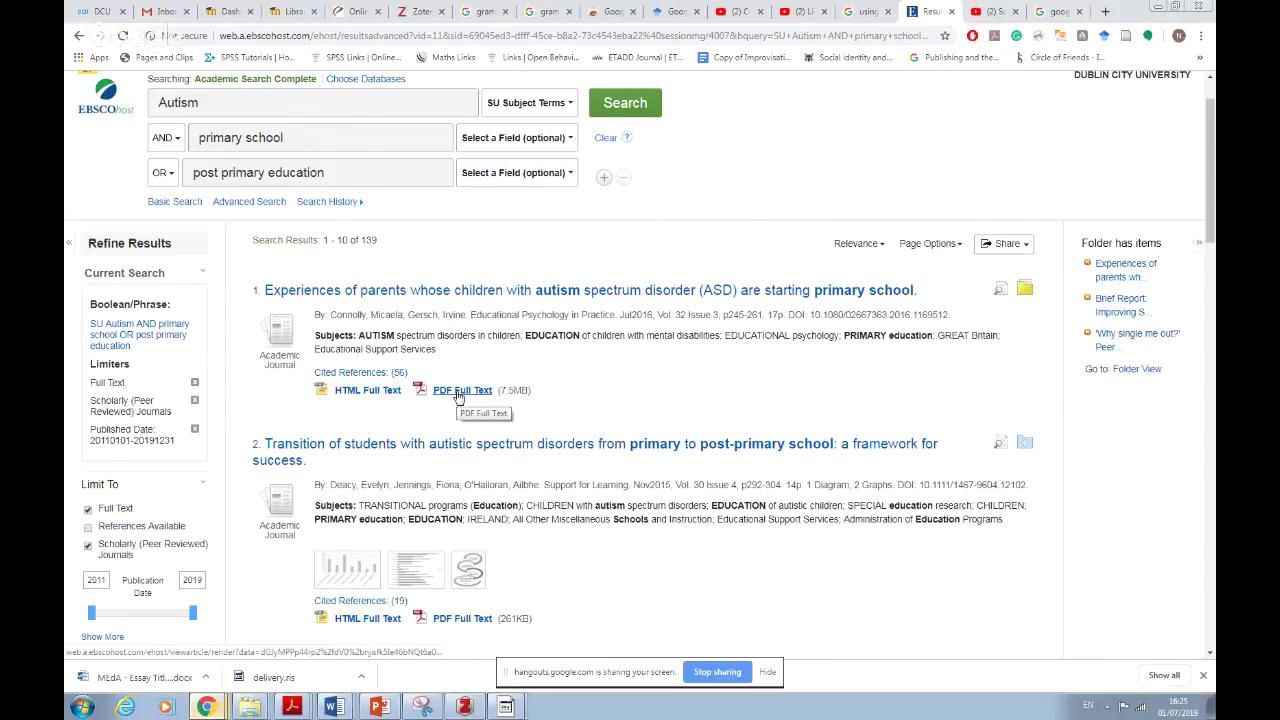
# Step: Open the PDF full text of the first result and skim its abstract, literature search, theory and findings sections
pyautogui.click(458, 397)
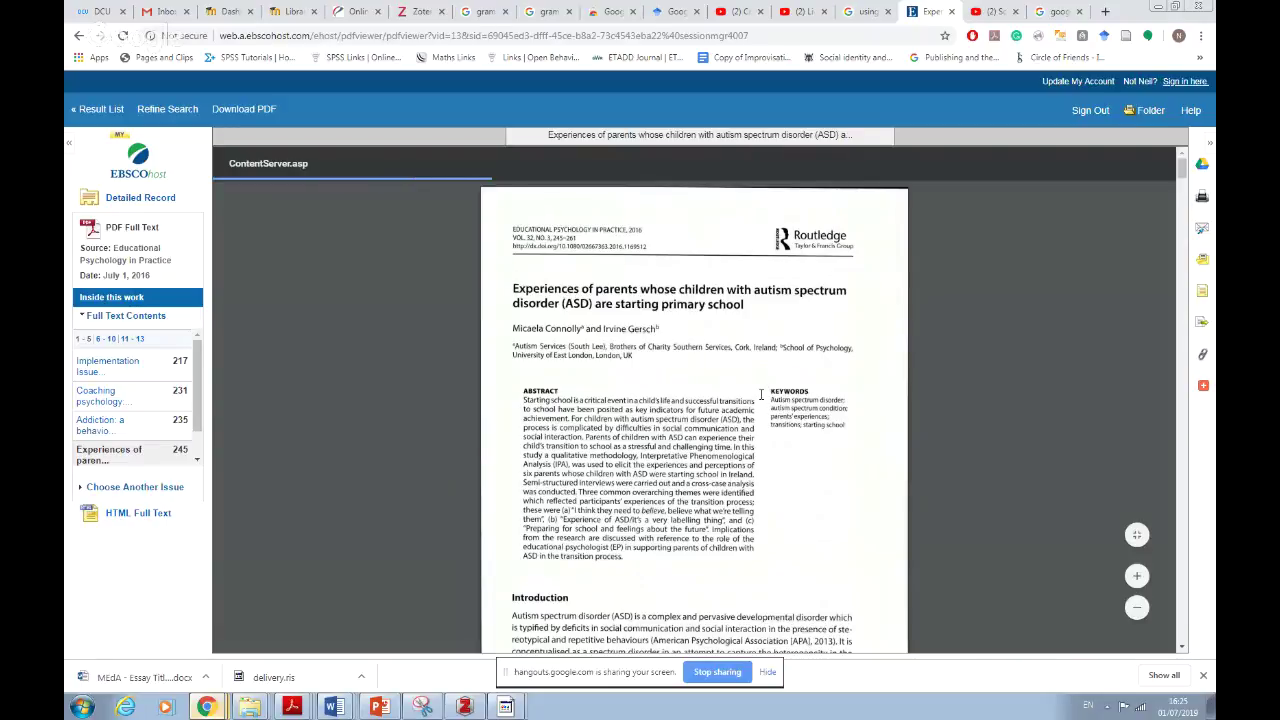
pyautogui.scroll(-5, 760, 395)
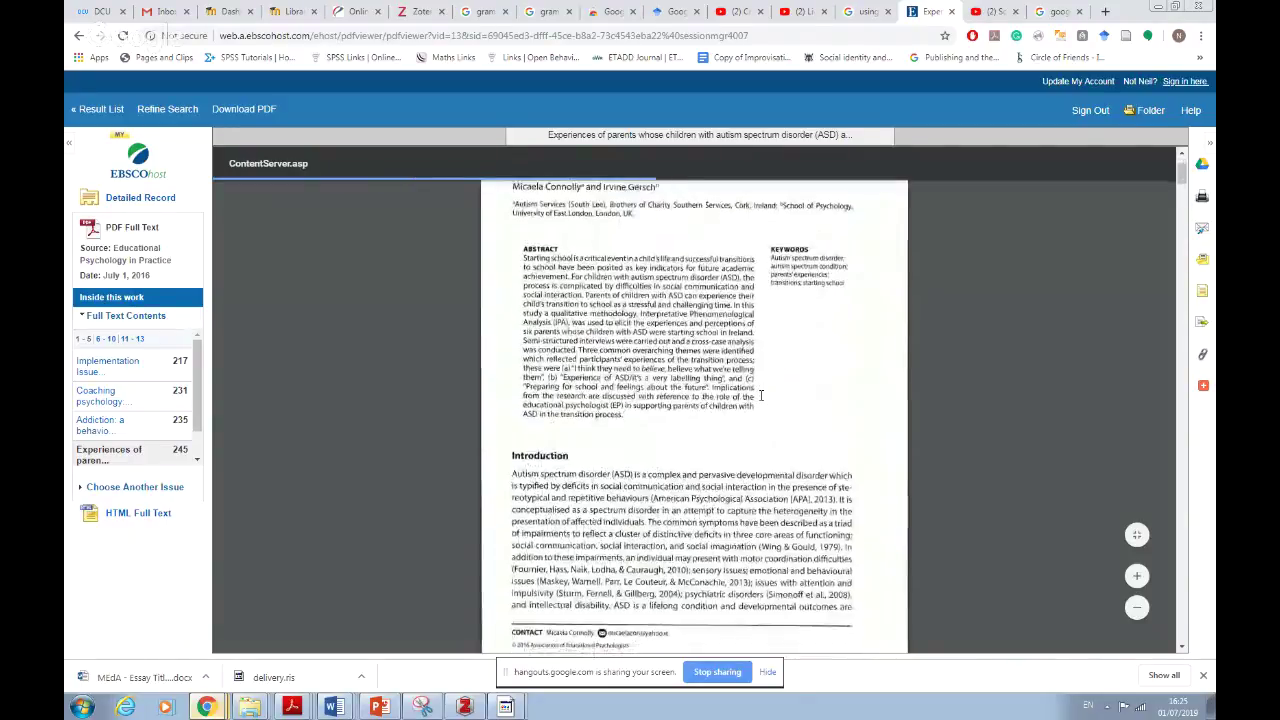
pyautogui.scroll(-2, 760, 395)
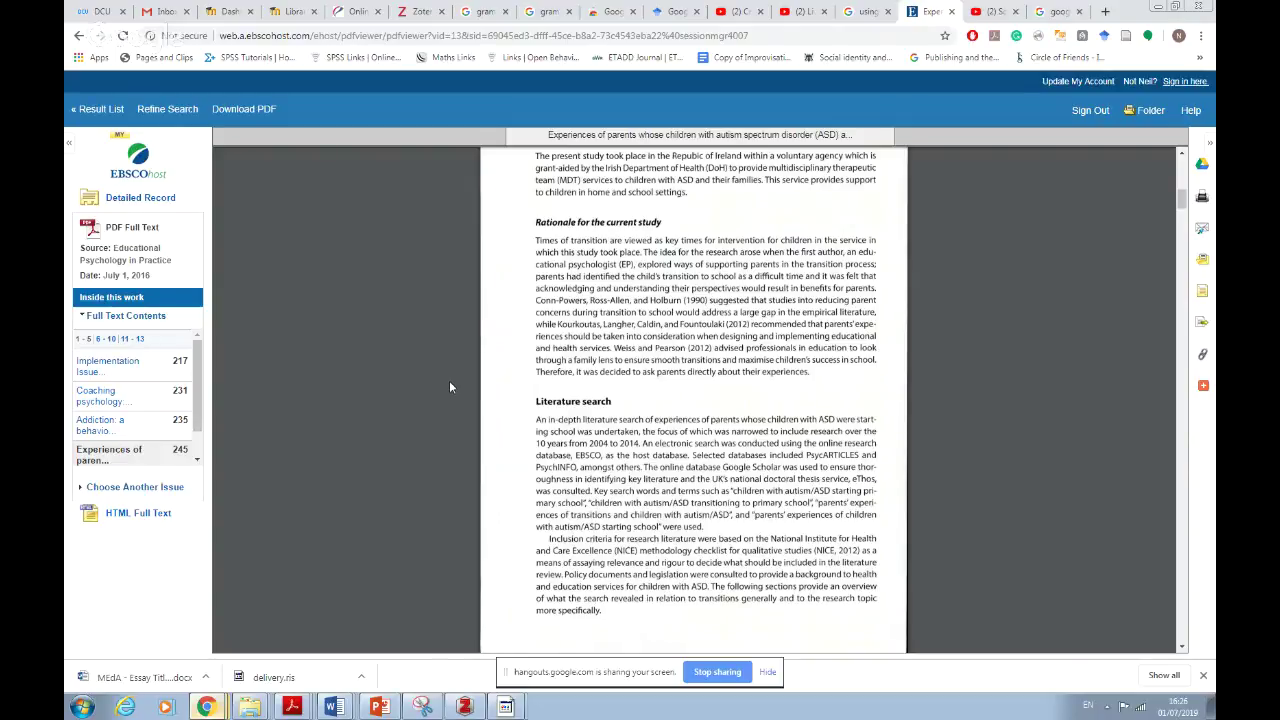
pyautogui.scroll(-10, 450, 380)
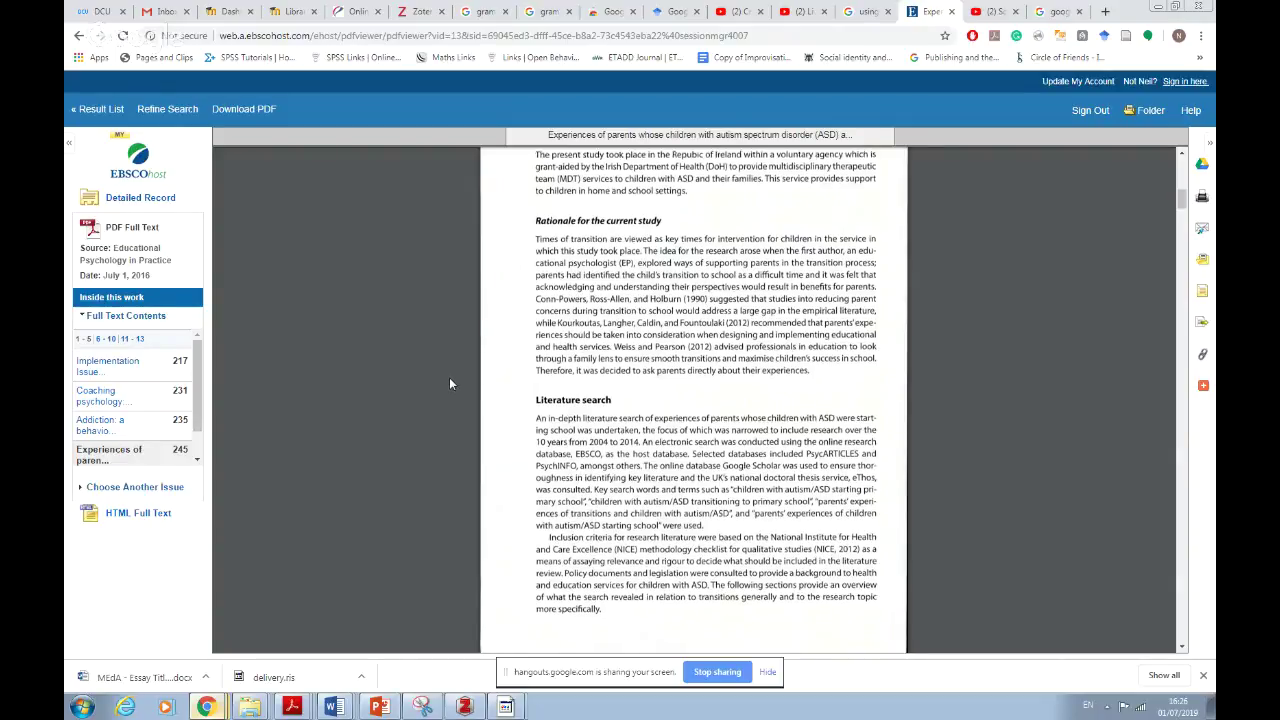
pyautogui.scroll(-15, 450, 382)
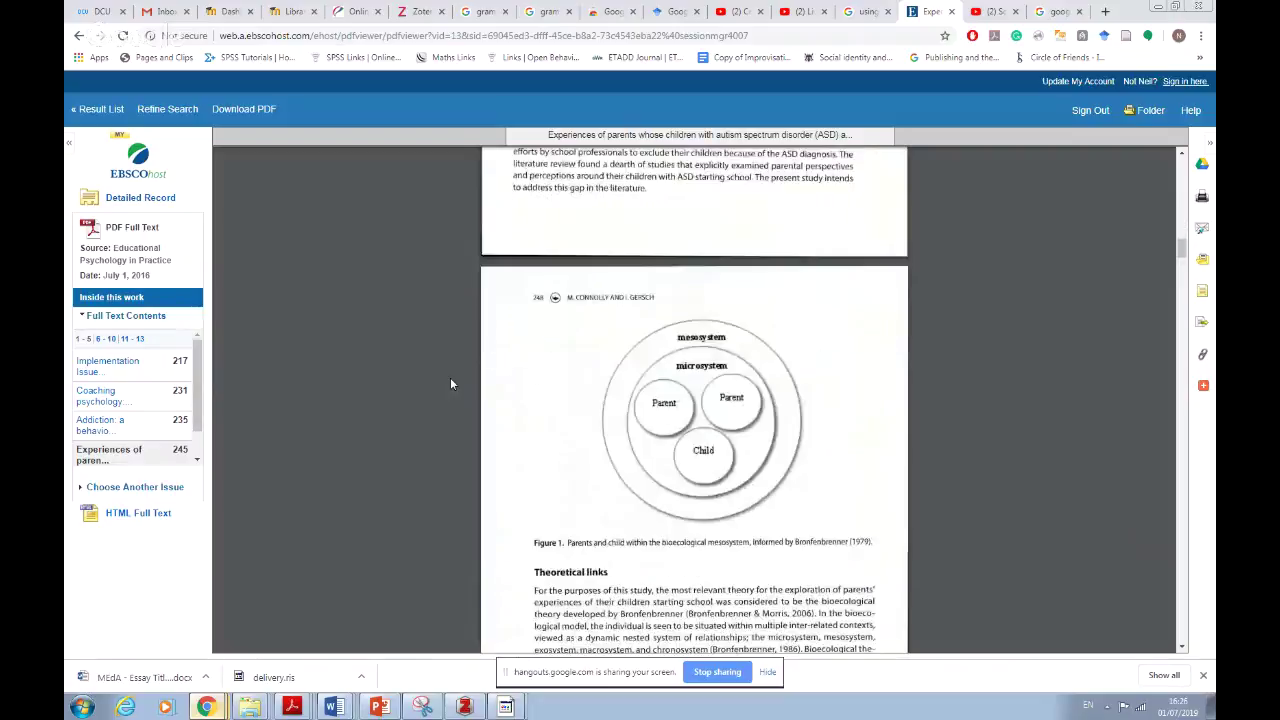
pyautogui.scroll(-15, 449, 384)
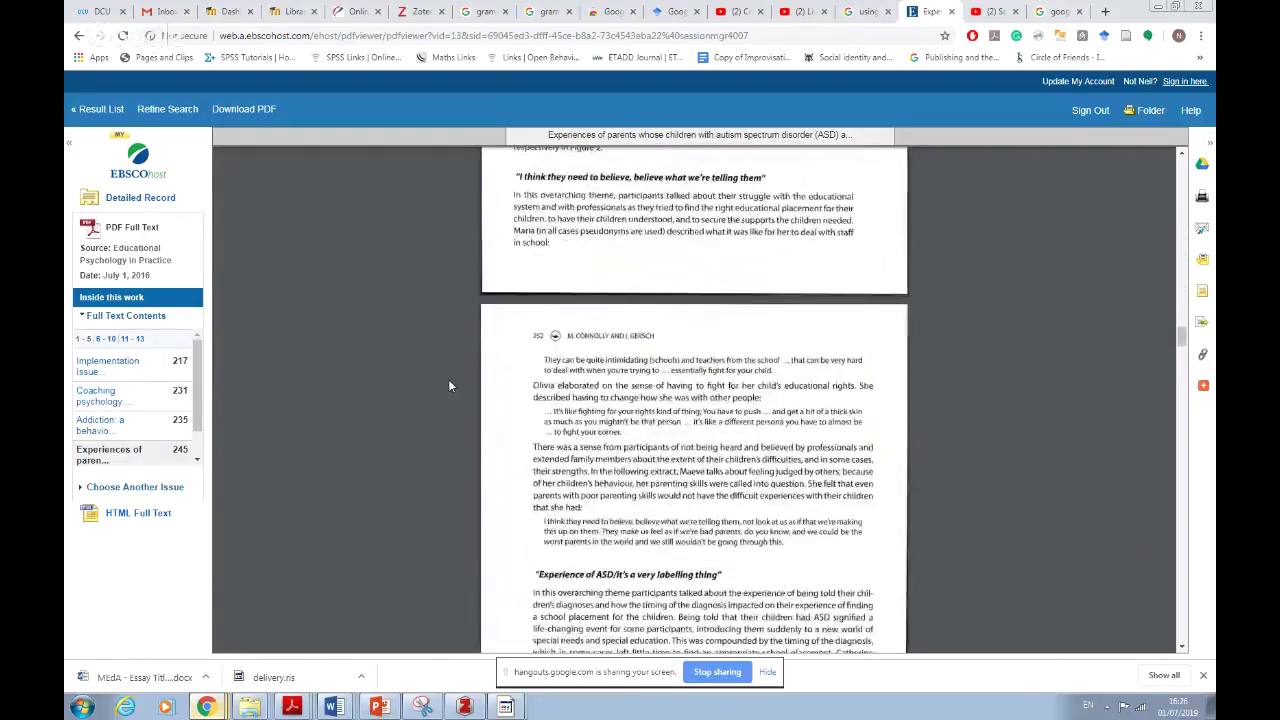
pyautogui.scroll(20, 450, 380)
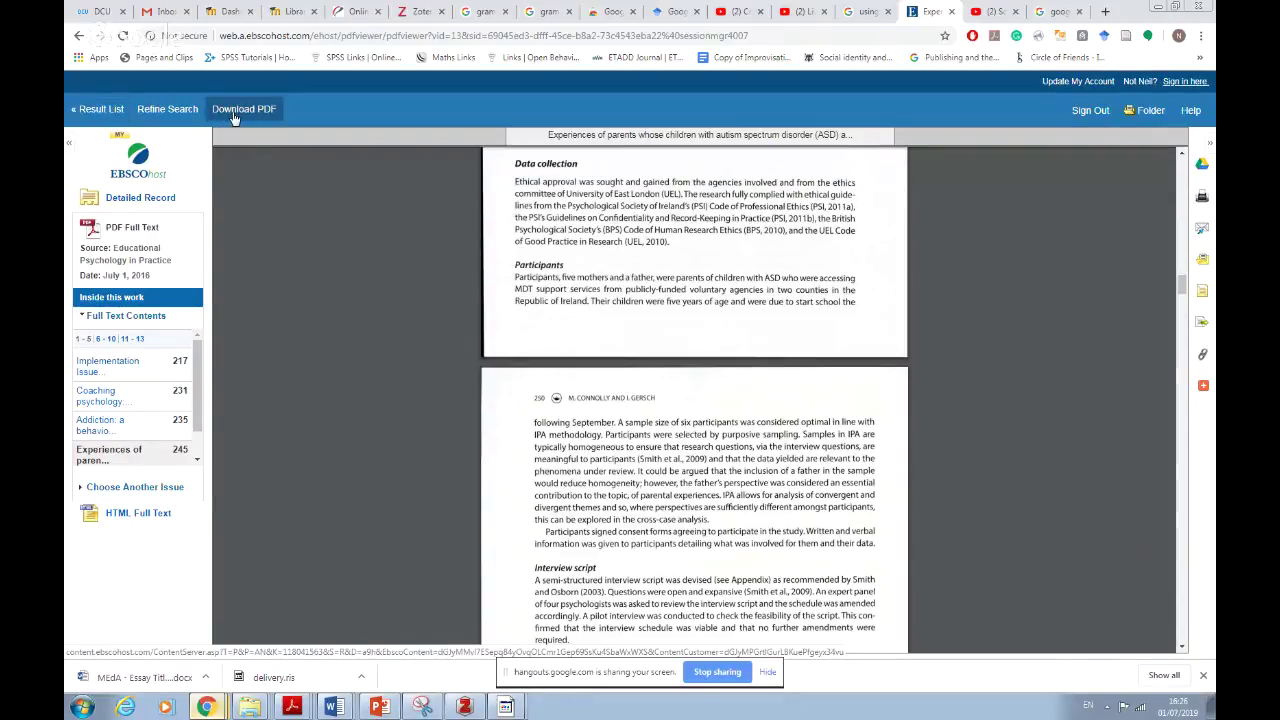
# Step: Return to the result list and examine the titles, subjects and full-text options of the other articles
pyautogui.click(100, 109)
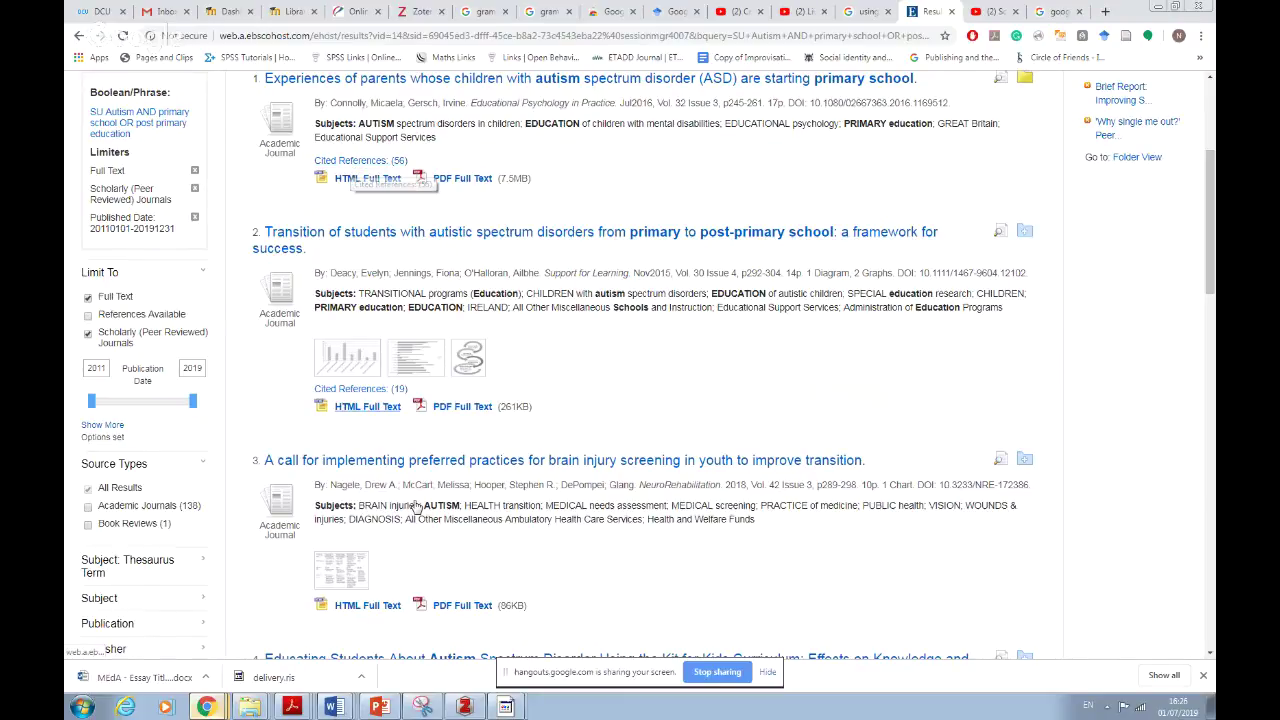
pyautogui.scroll(-5, 546, 232)
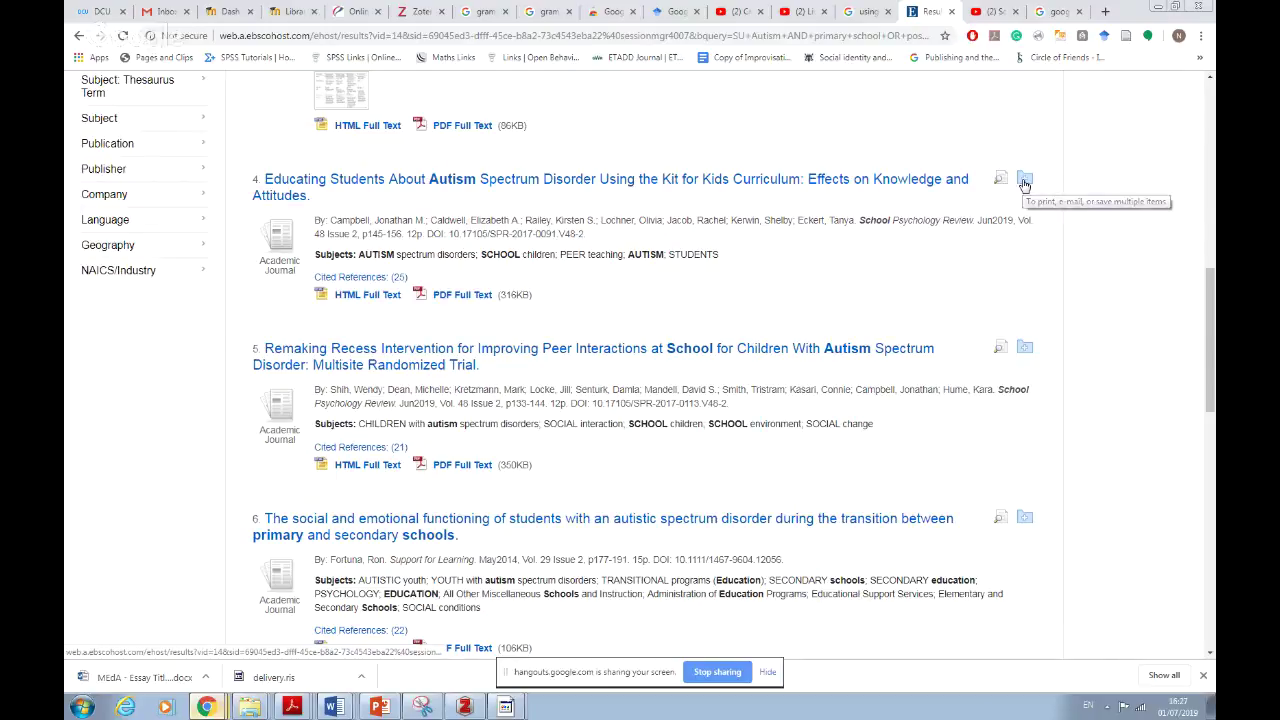
pyautogui.scroll(1, 980, 250)
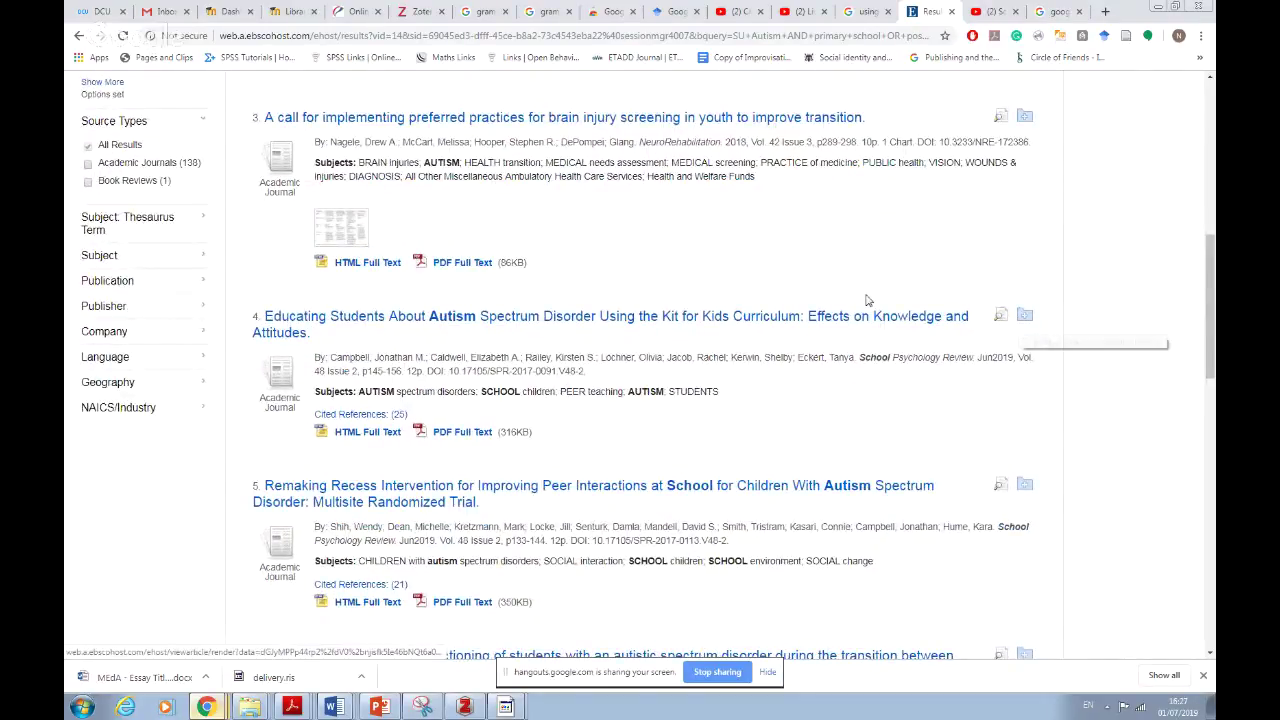
pyautogui.scroll(4, 845, 310)
pyautogui.scroll(2, 845, 310)
pyautogui.scroll(-7, 846, 309)
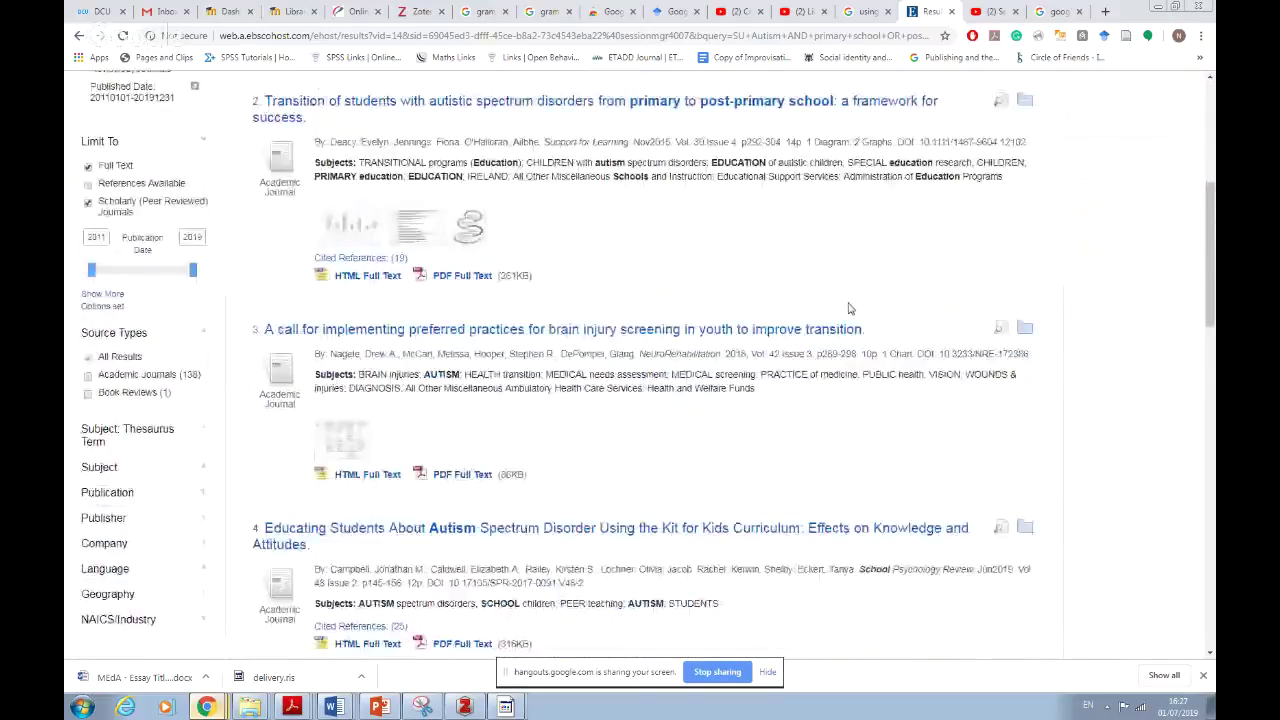
pyautogui.scroll(-2, 848, 308)
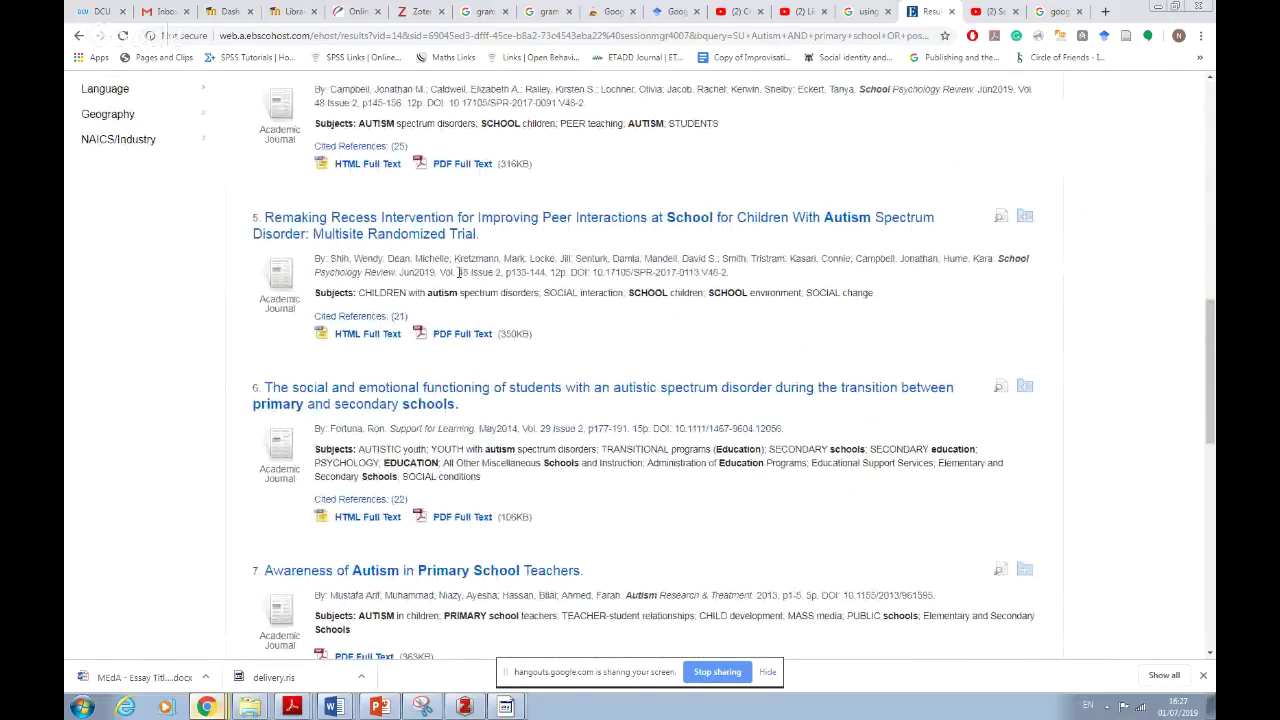
pyautogui.scroll(1, 522, 400)
pyautogui.scroll(1, 500, 455)
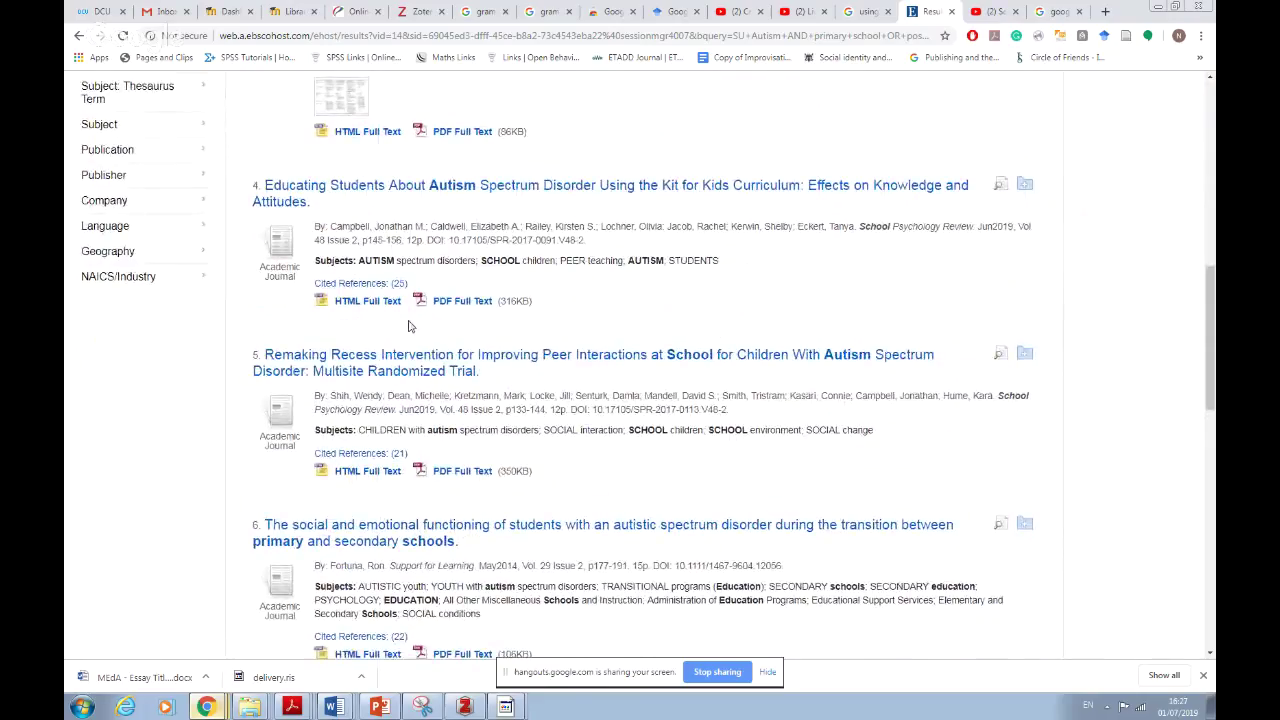
# Step: Open the PDF full text of the Kit for Kids curriculum article and skim its abstract and opening pages
pyautogui.click(455, 303)
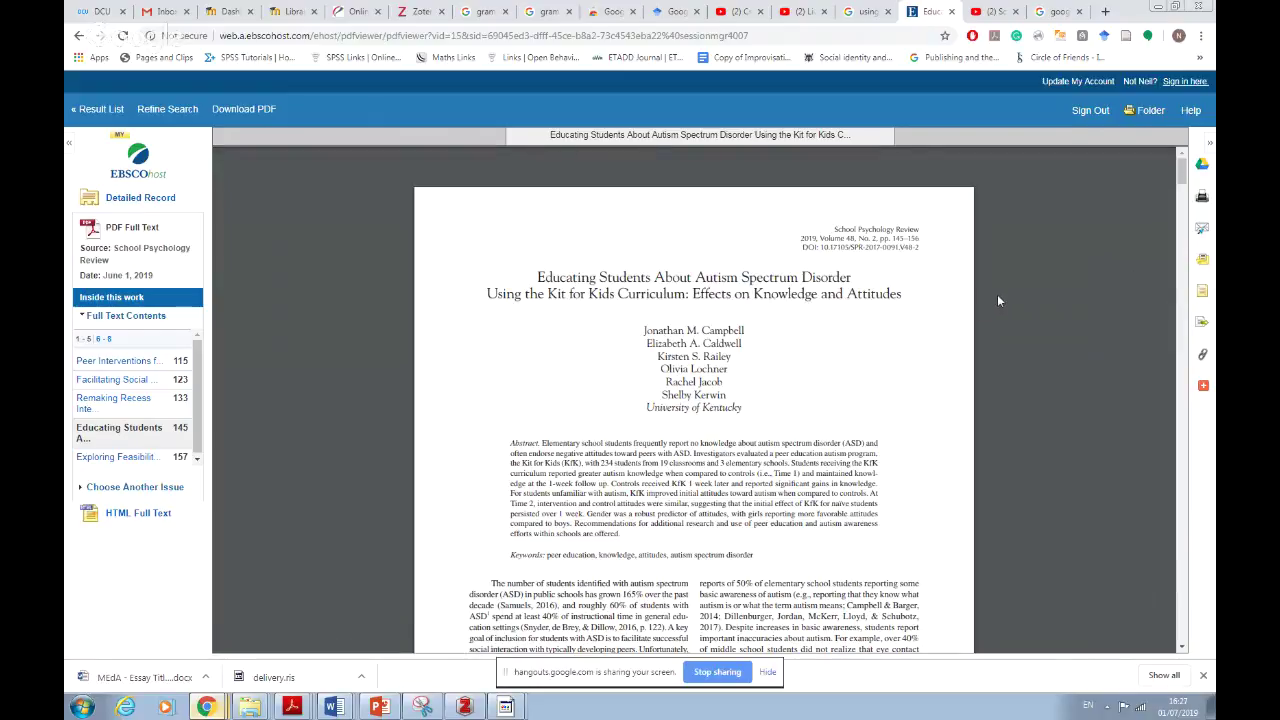
pyautogui.scroll(-2, 757, 466)
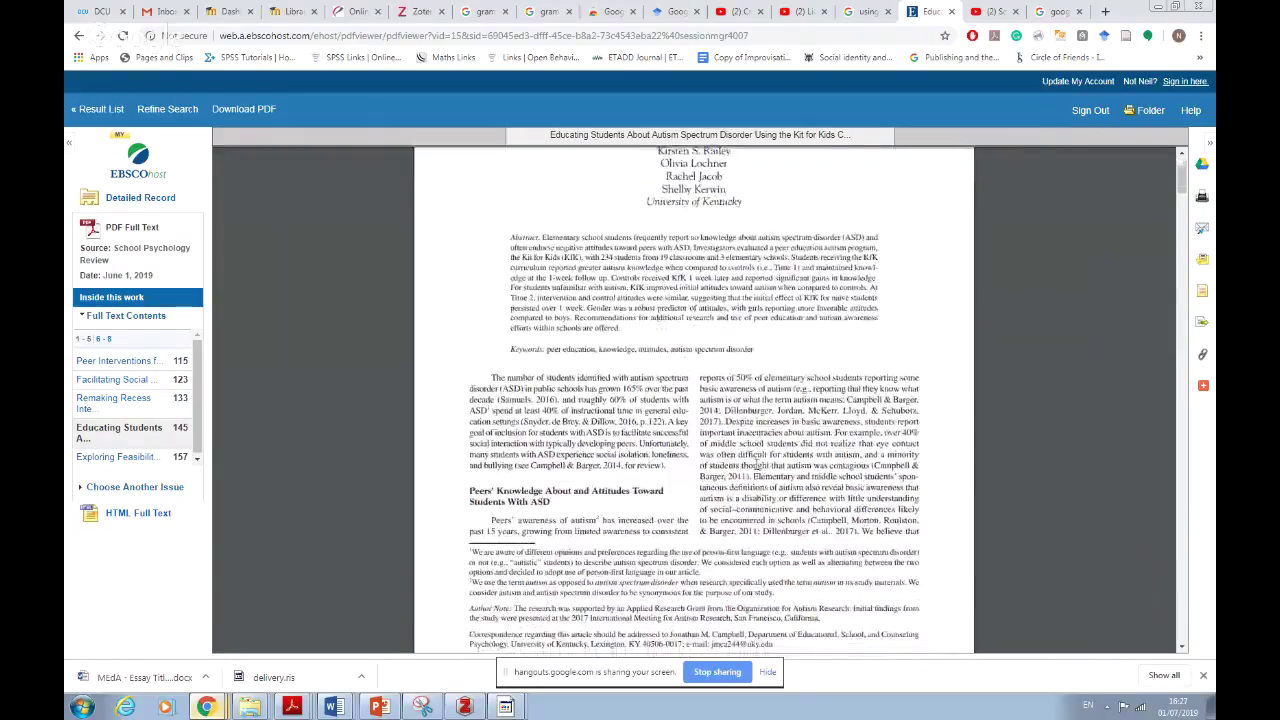
pyautogui.scroll(-10, 757, 466)
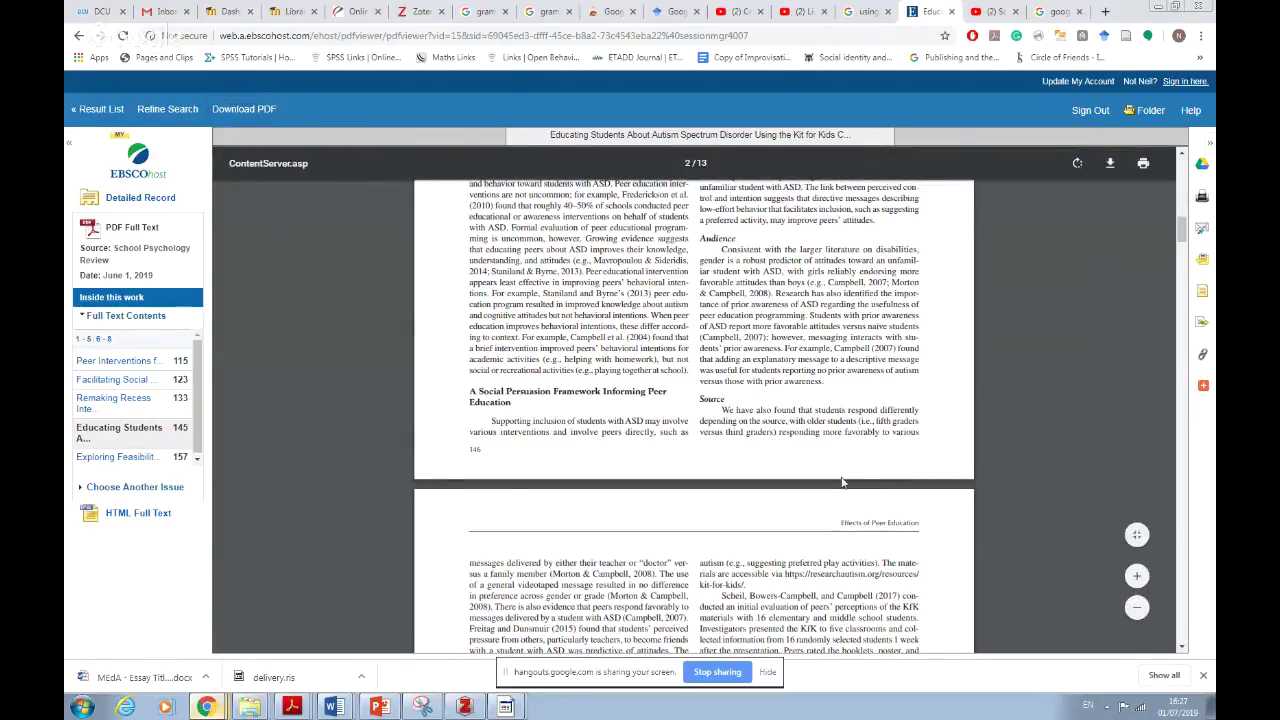
pyautogui.scroll(8, 842, 482)
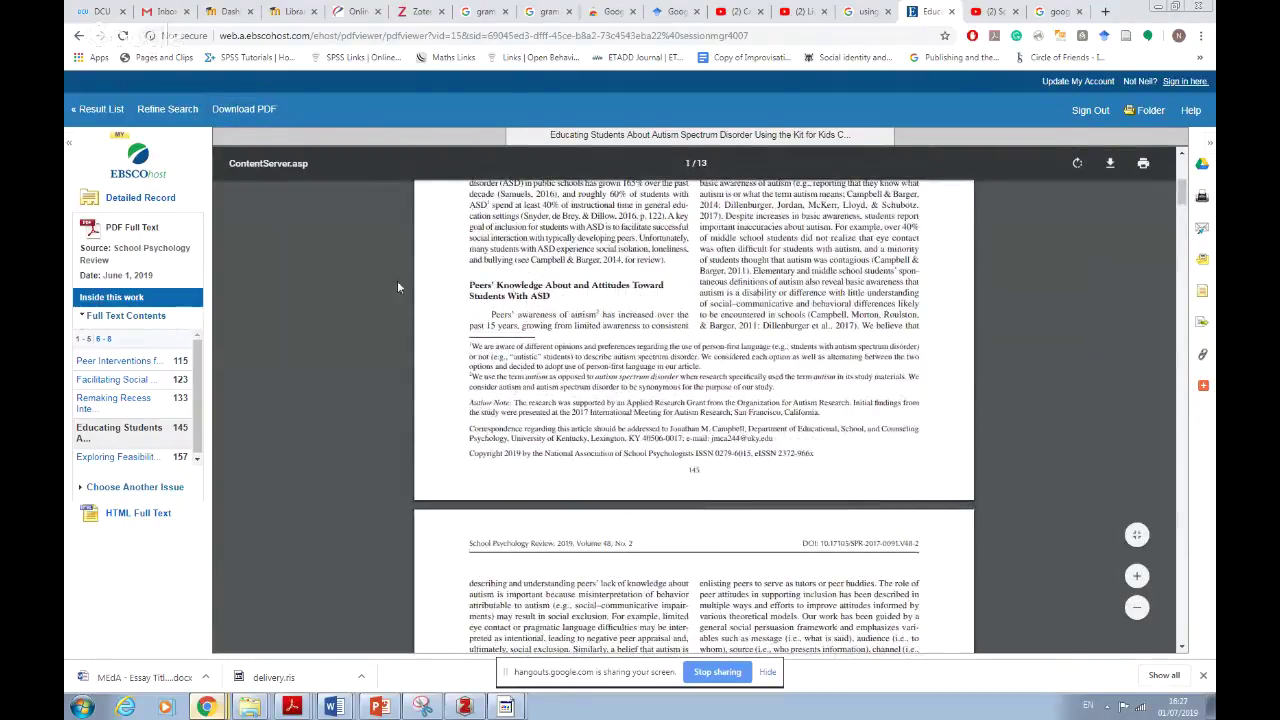
# Step: Return to the result list and add the Kit for Kids curriculum article to the folder
pyautogui.click(104, 110)
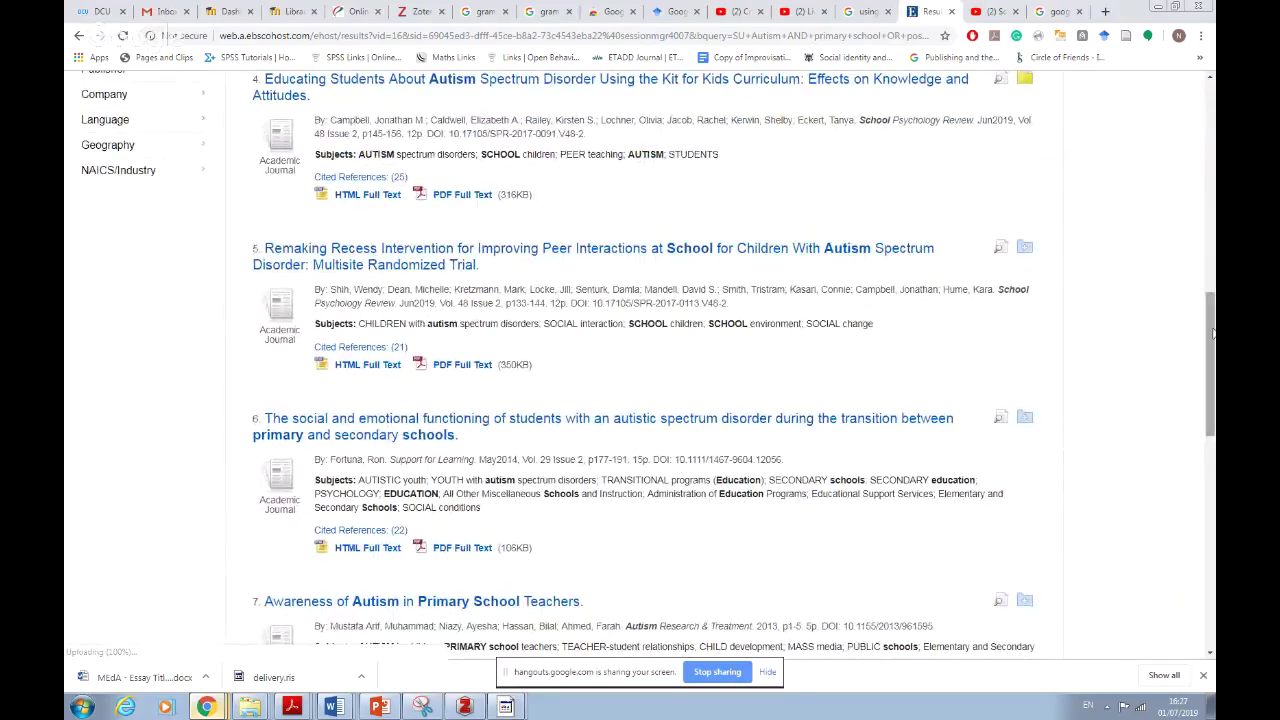
pyautogui.moveTo(1213, 338); pyautogui.dragTo(1212, 123)
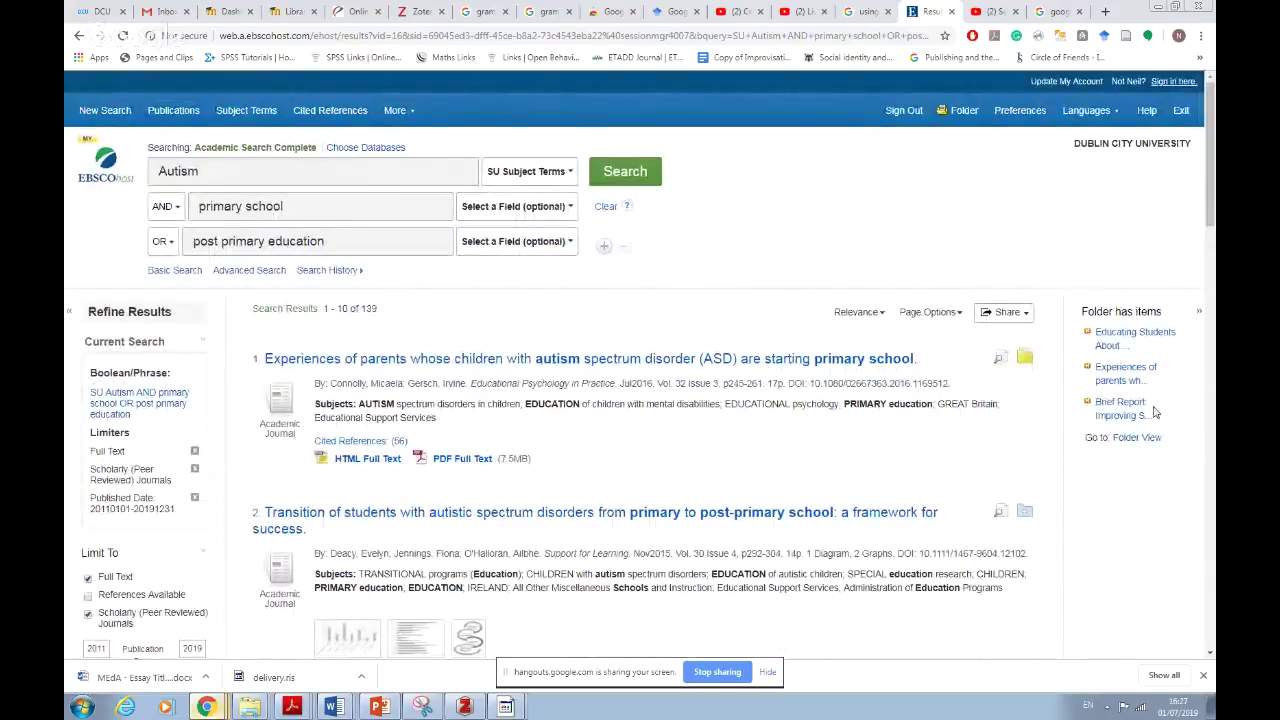
# Step: Open the folder, review all the saved articles and check its page display options
pyautogui.click(1140, 438)
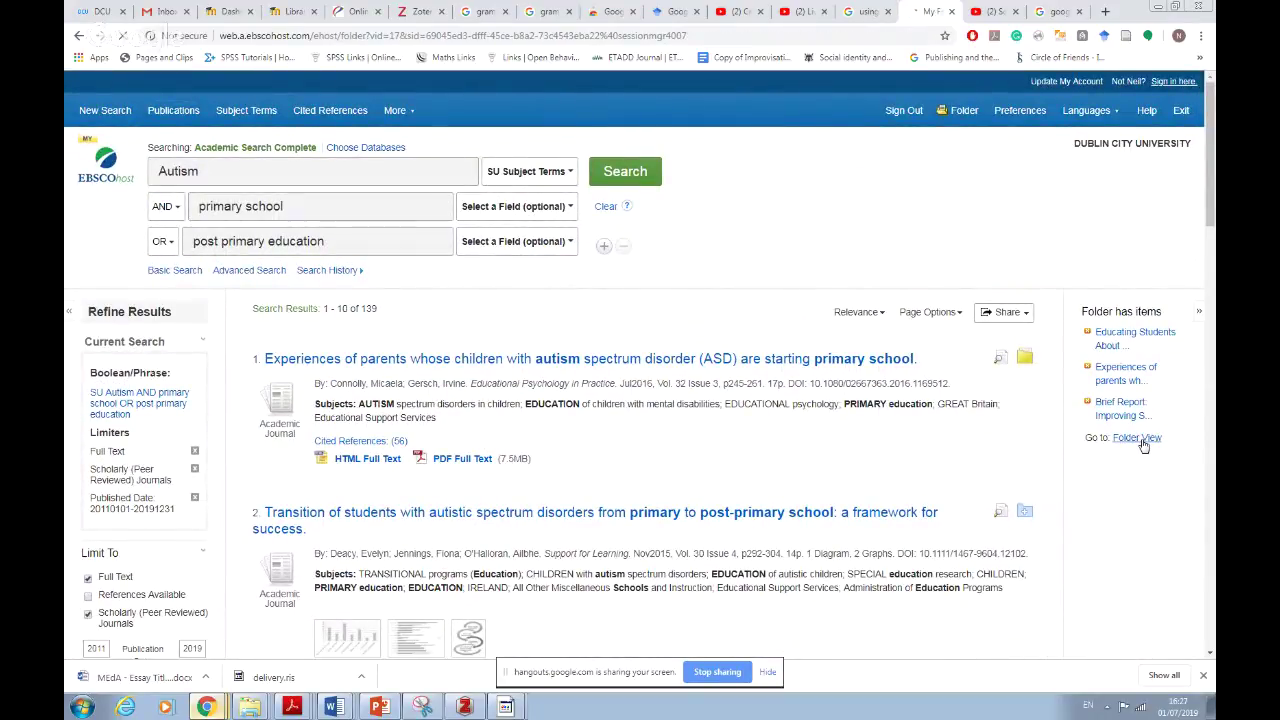
pyautogui.scroll(-5, 605, 400)
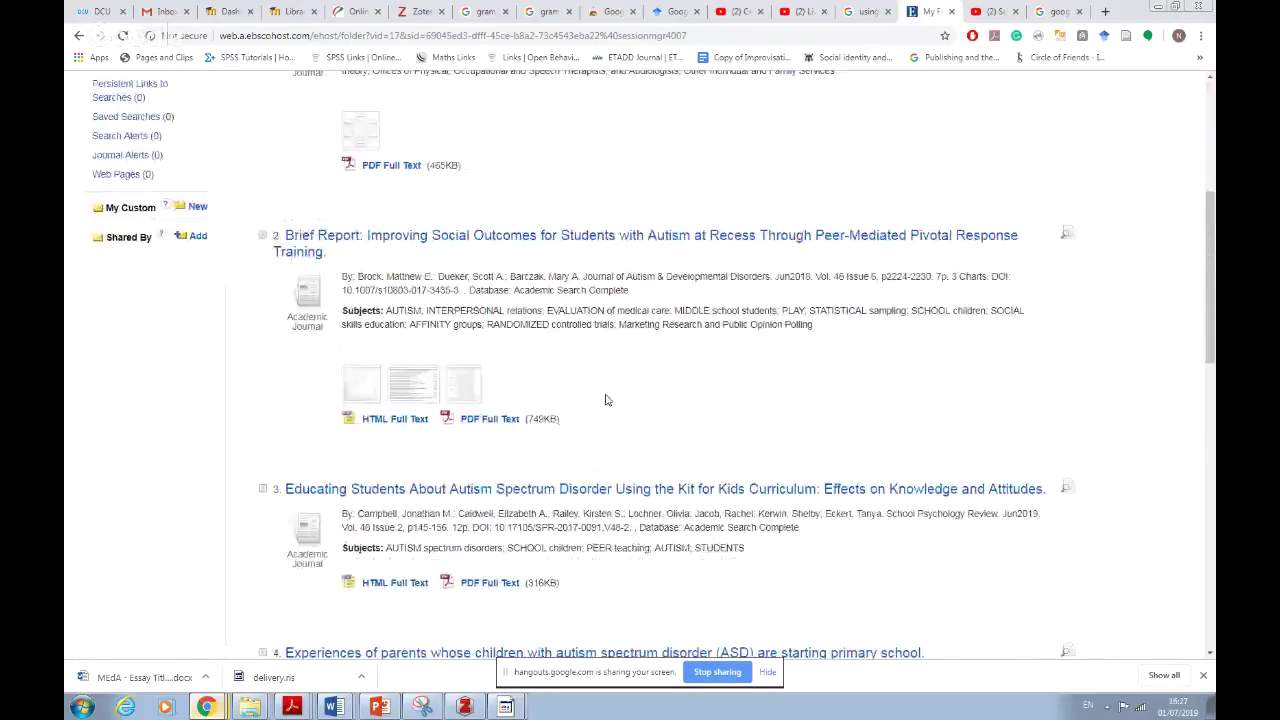
pyautogui.scroll(-11, 605, 400)
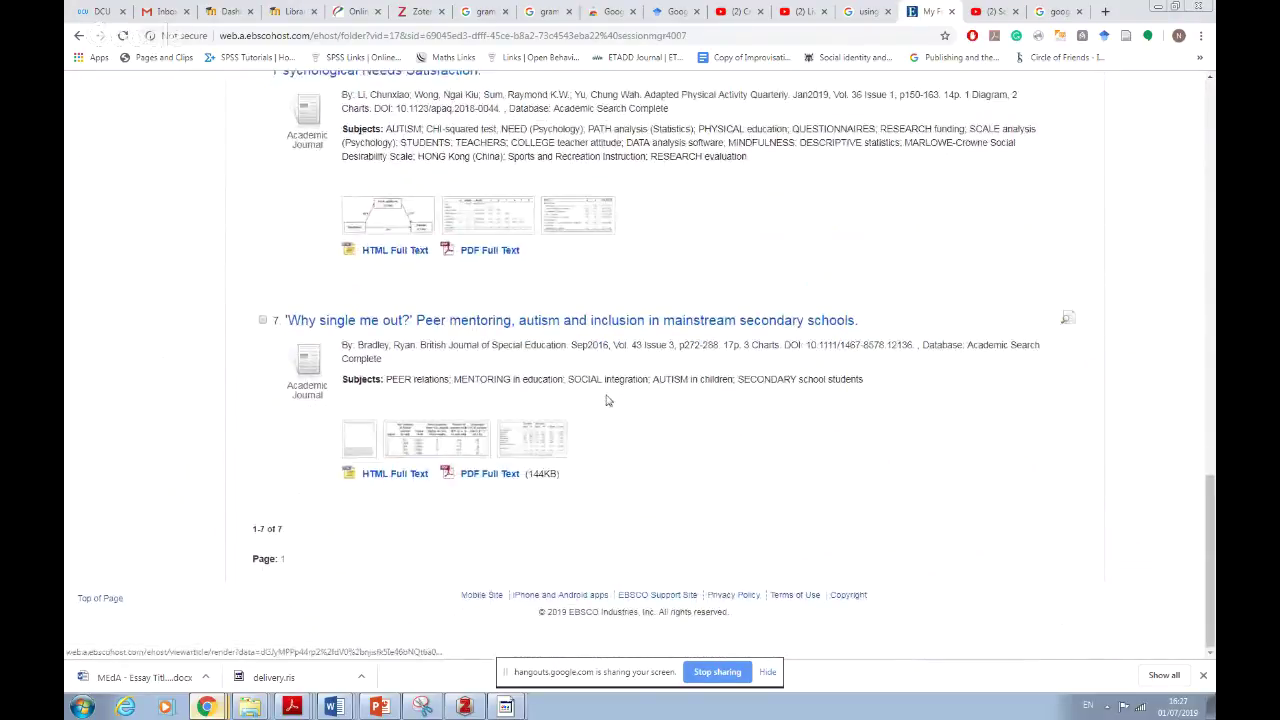
pyautogui.scroll(15, 605, 400)
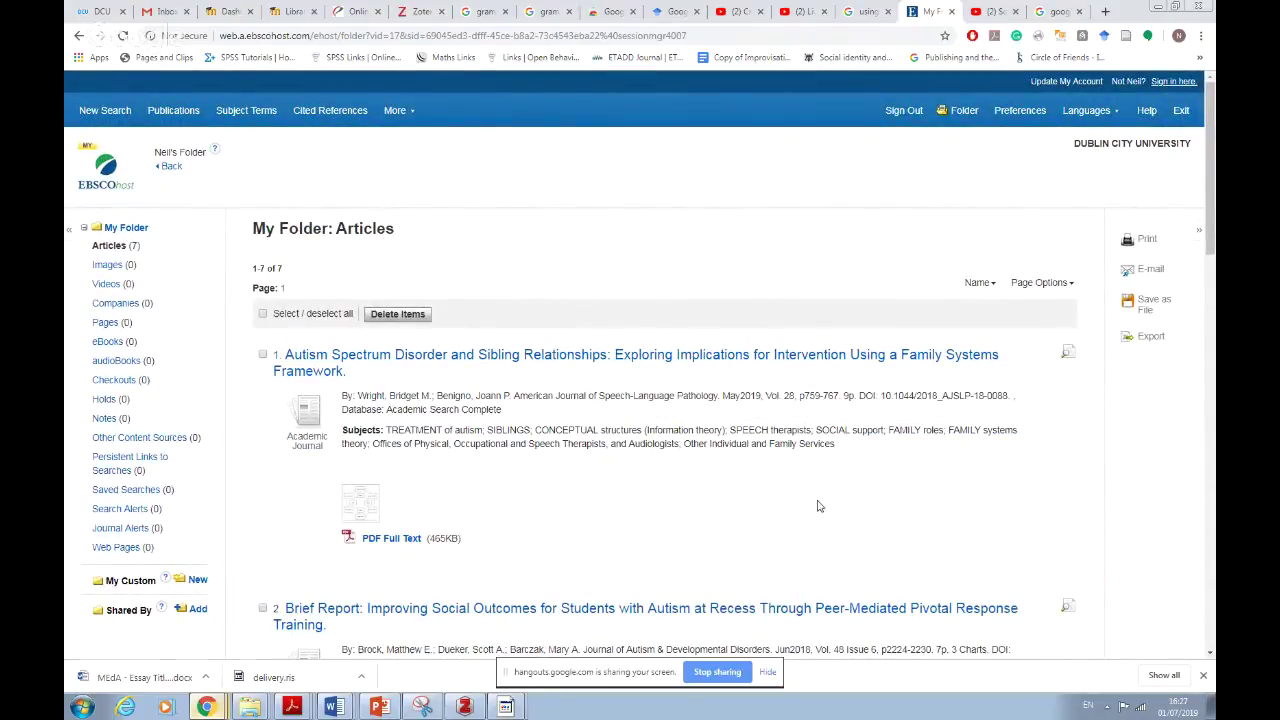
pyautogui.click(1072, 290)
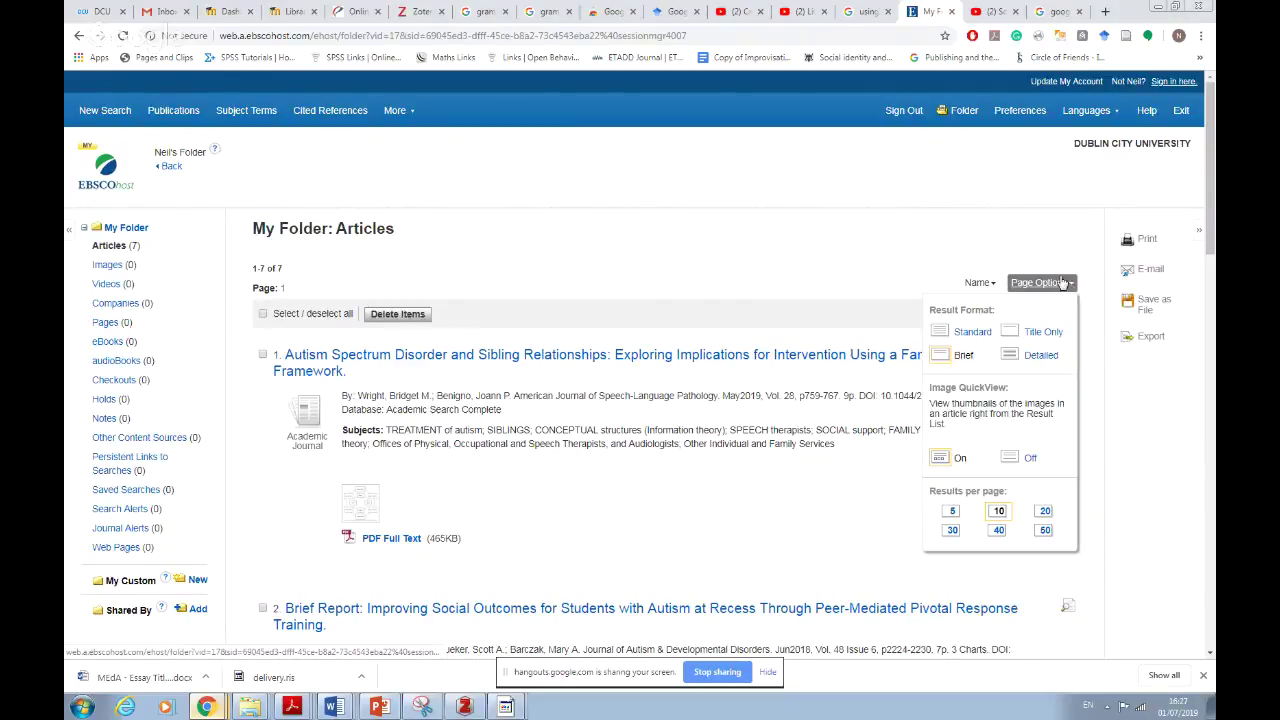
# Step: Return to the result list and examine its options for result format, results per page and page layout
pyautogui.click(171, 167)
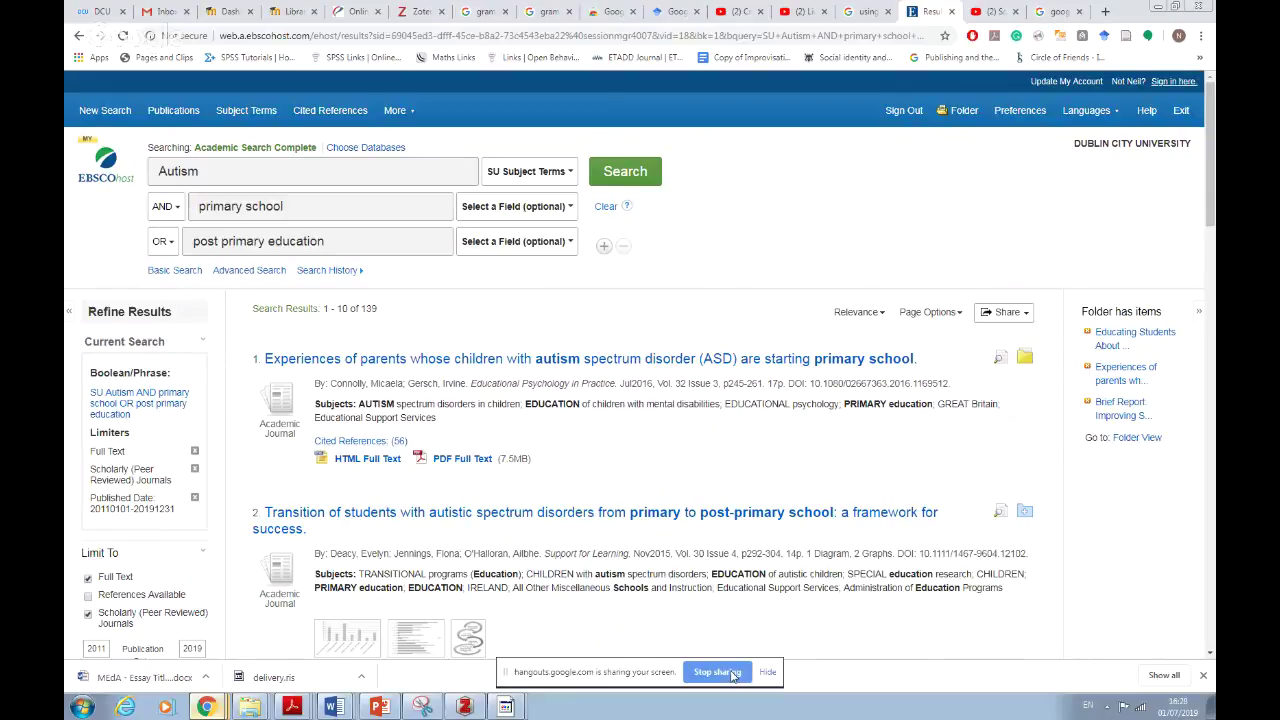
pyautogui.click(958, 314)
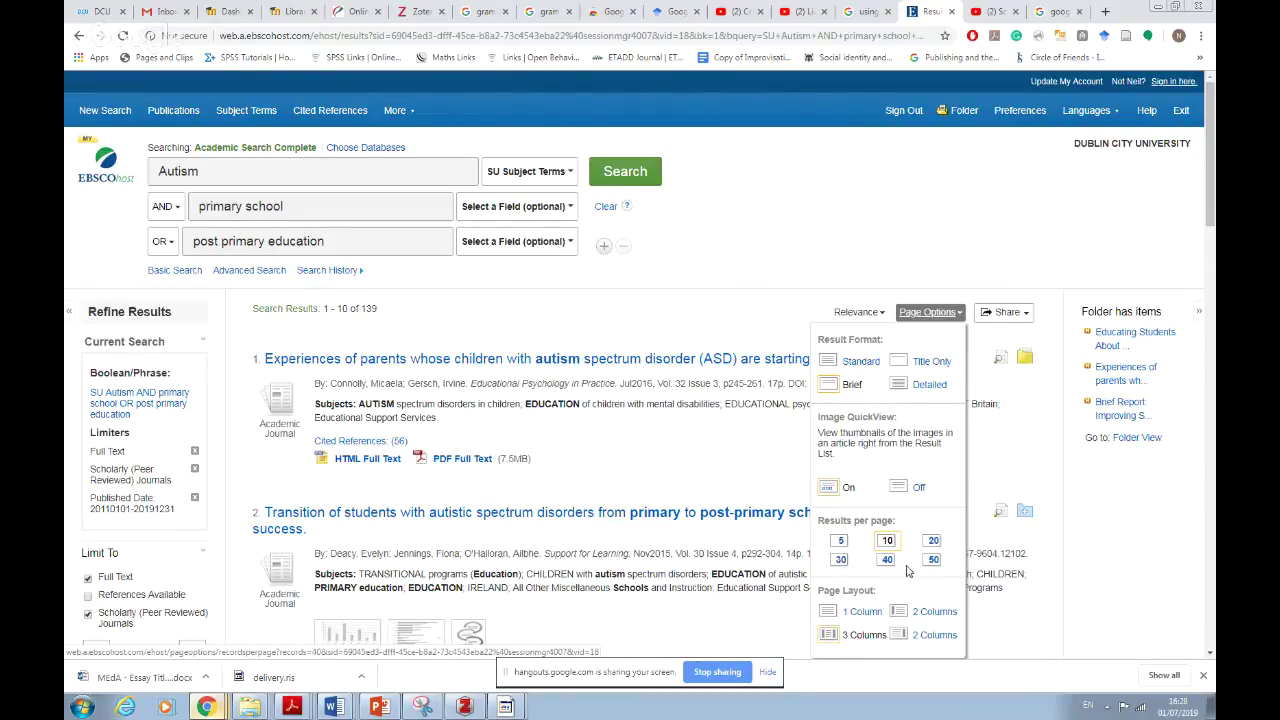
pyautogui.click(771, 319)
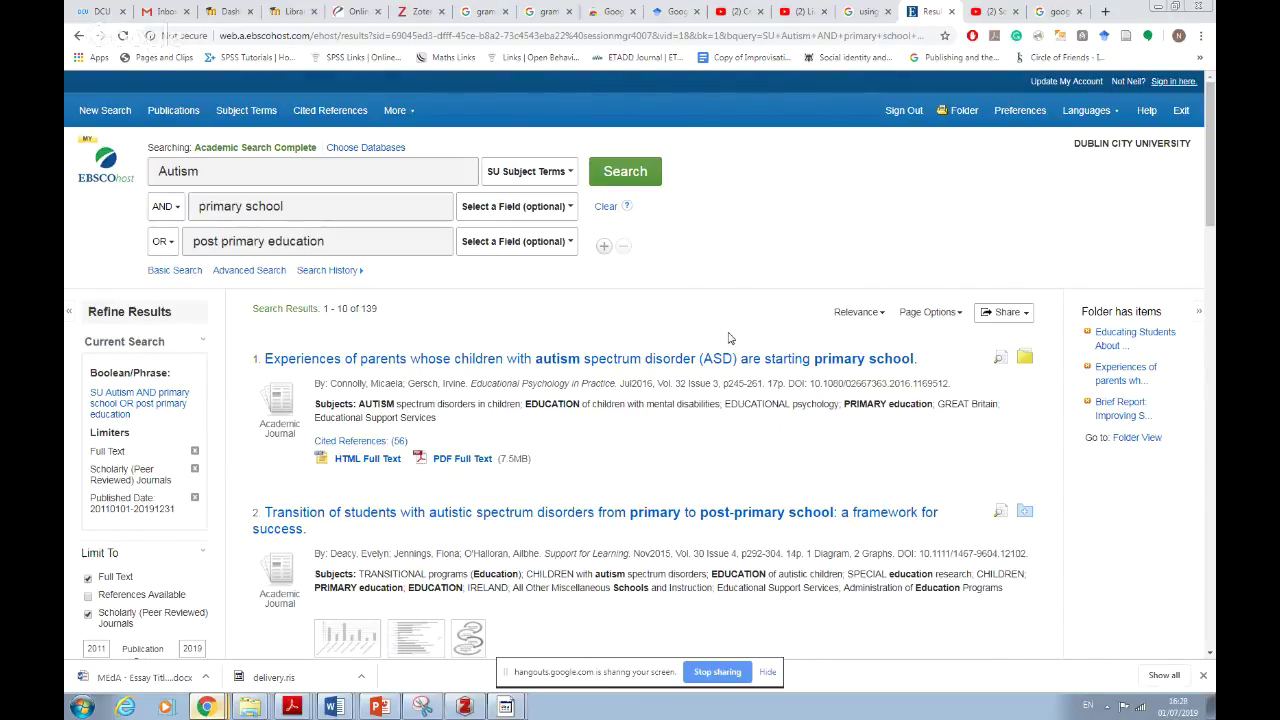
# Step: Examine the listed articles together with the source types, full-text, peer-reviewed and publication-date limiters
pyautogui.scroll(-4, 729, 338)
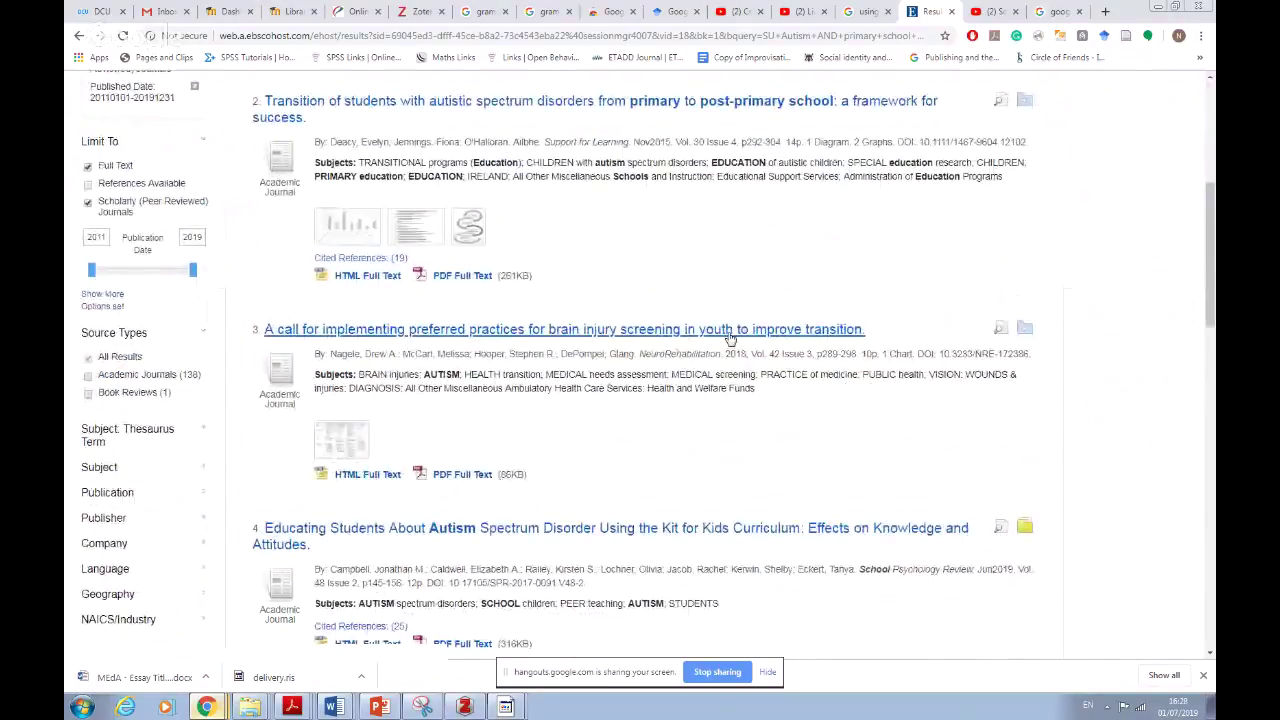
pyautogui.scroll(-1, 730, 338)
pyautogui.scroll(-1, 729, 338)
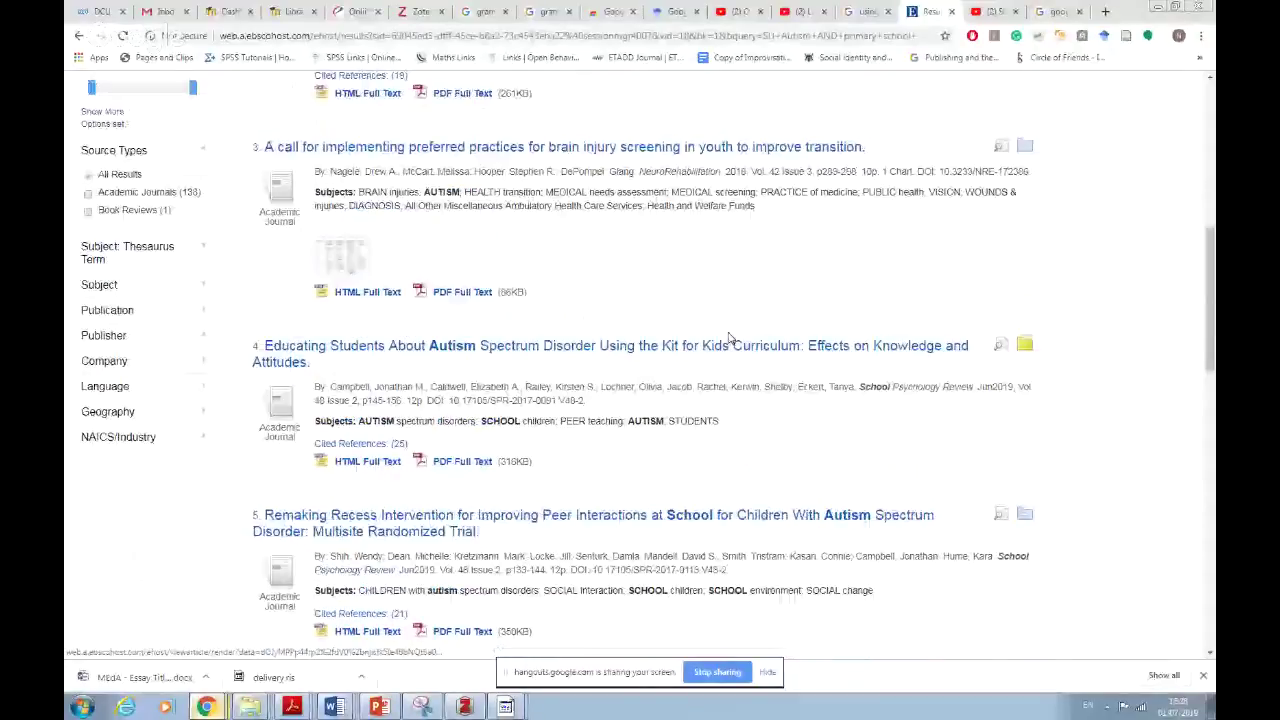
pyautogui.scroll(1, 729, 338)
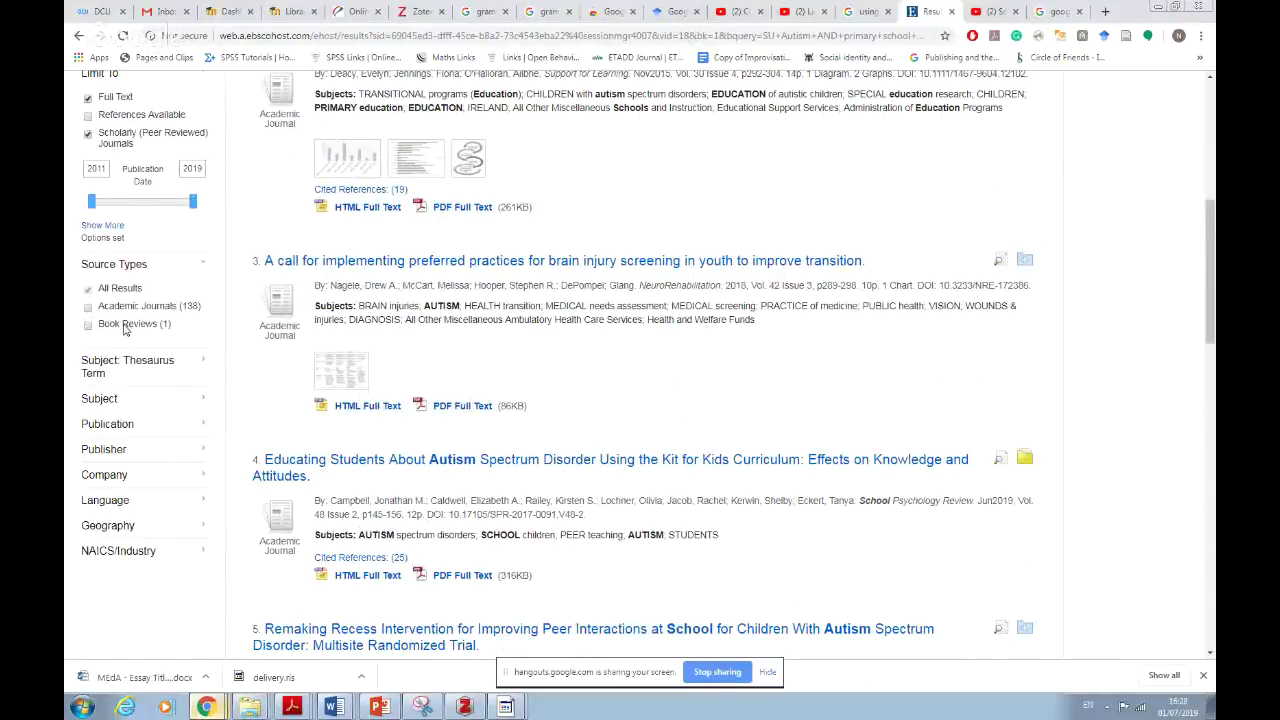
pyautogui.scroll(1, 130, 330)
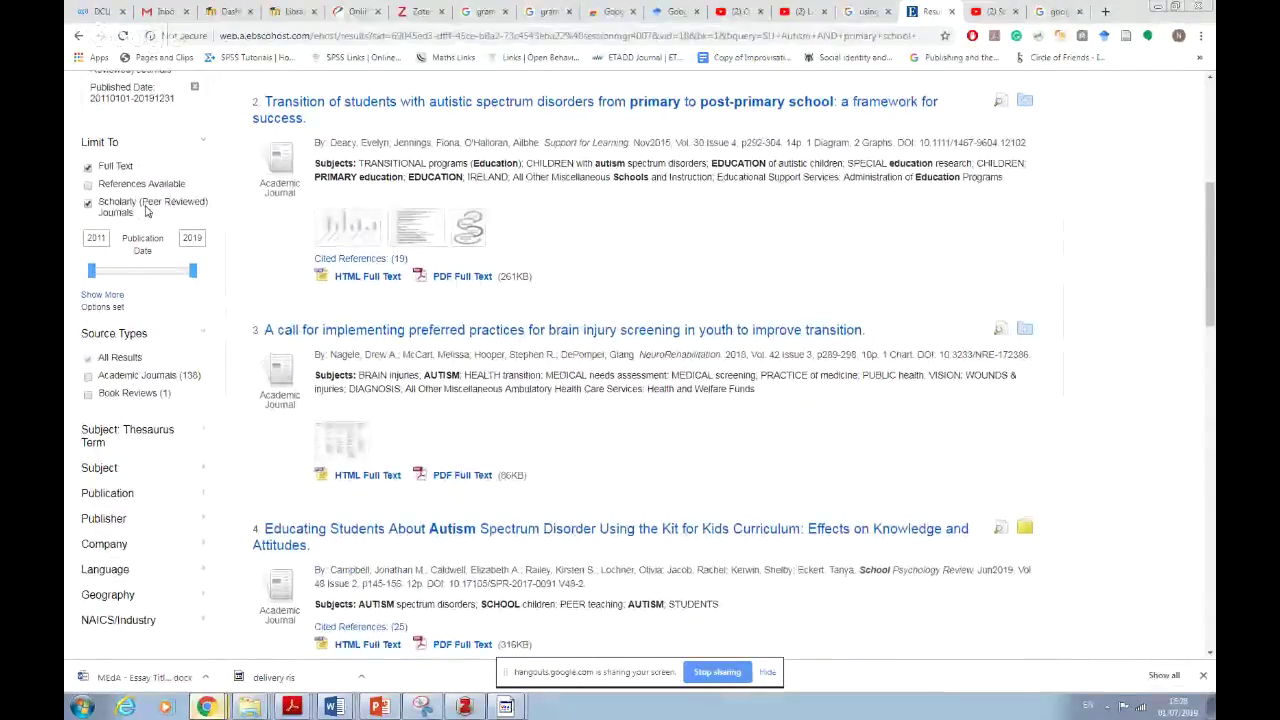
pyautogui.scroll(1, 125, 215)
pyautogui.scroll(2, 135, 260)
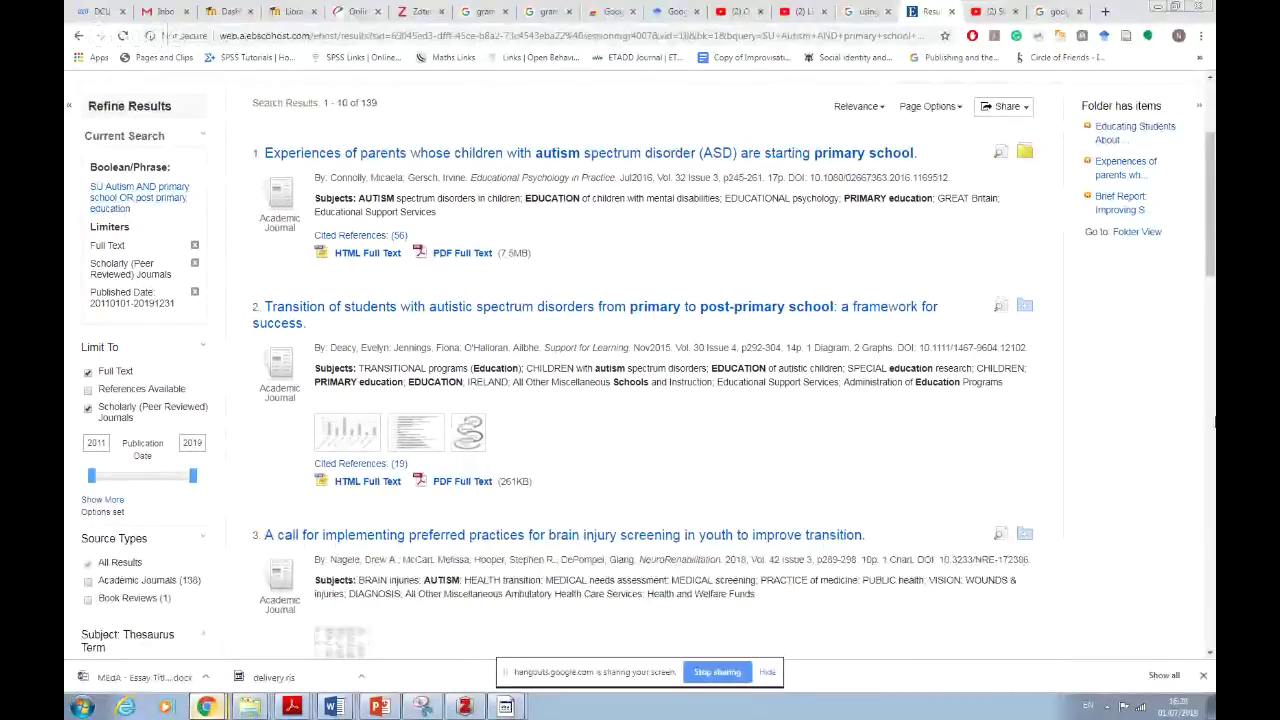
pyautogui.scroll(2, 1215, 425)
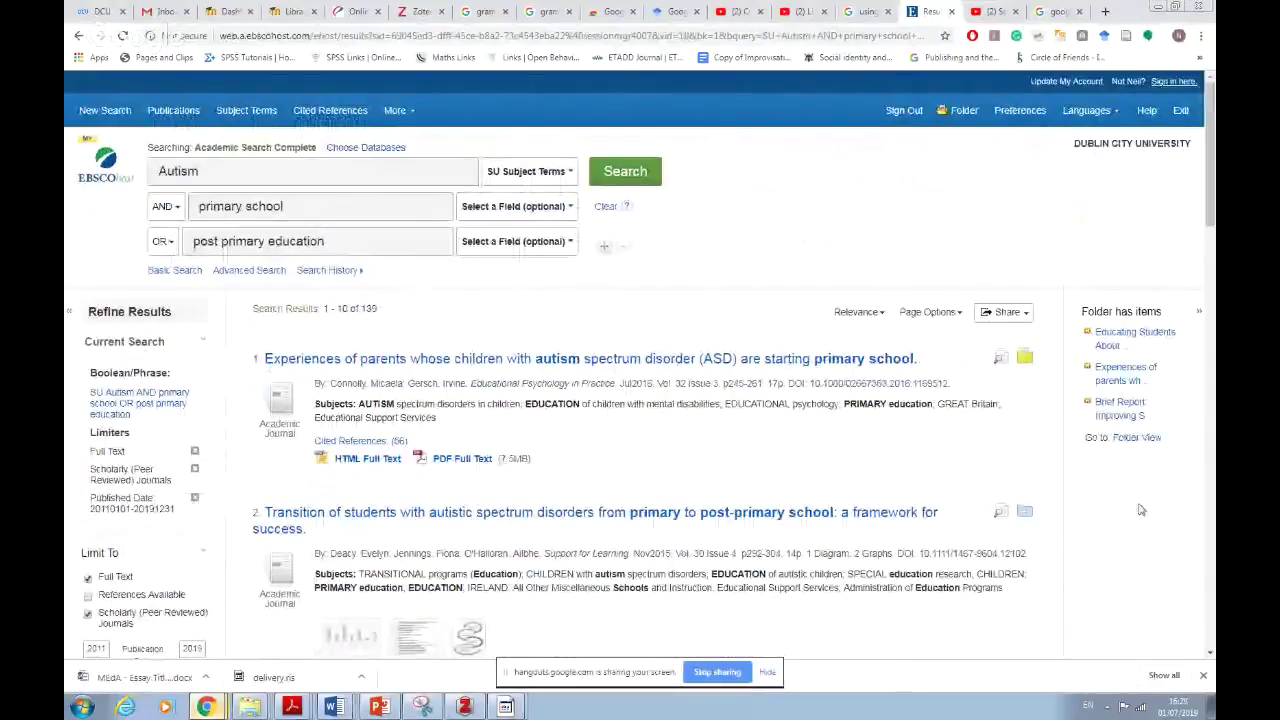
# Step: Export the folder's articles in RIS format and import them into Zotero, always allowing imports from this site
pyautogui.click(1136, 439)
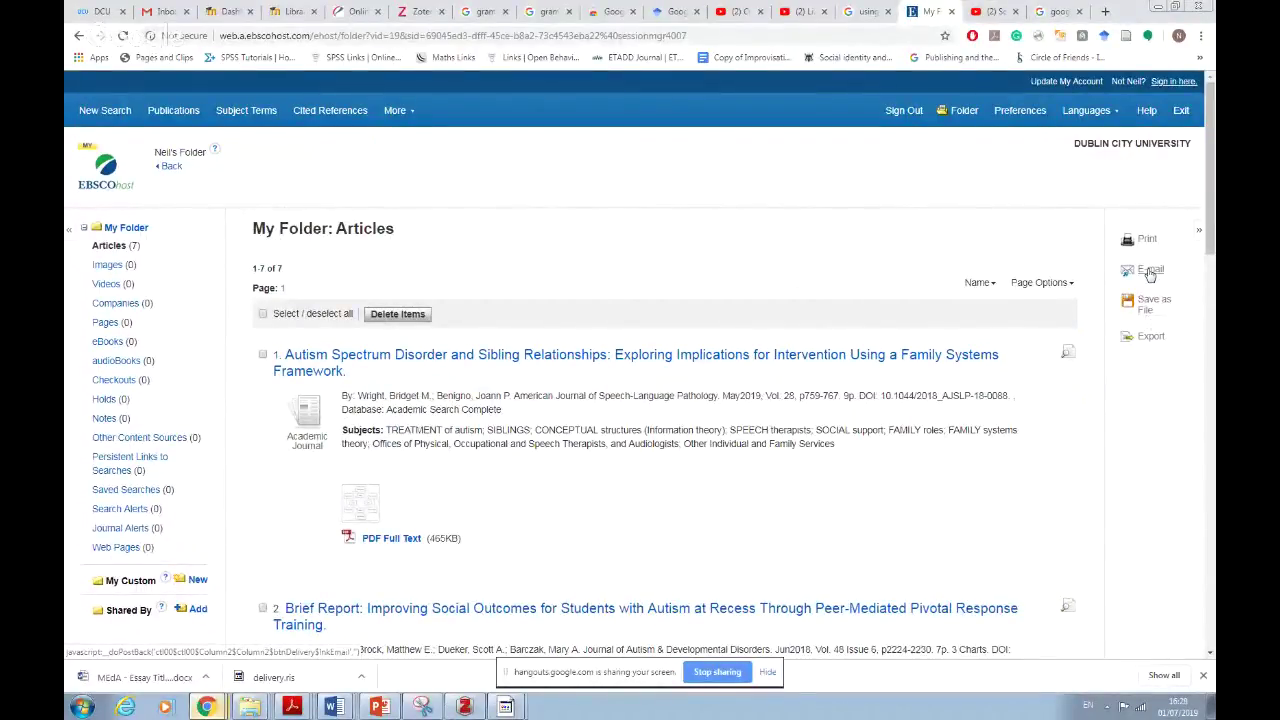
pyautogui.click(1068, 284)
pyautogui.click(1152, 340)
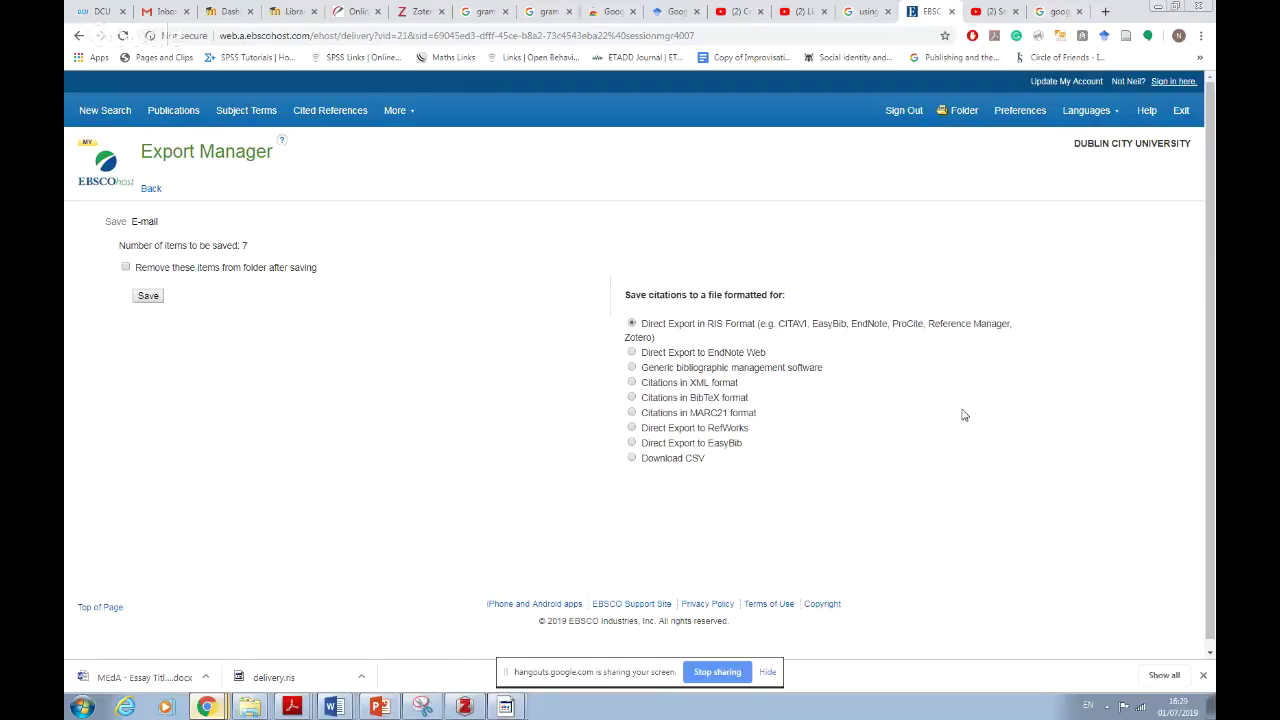
pyautogui.scroll(-1, 900, 395)
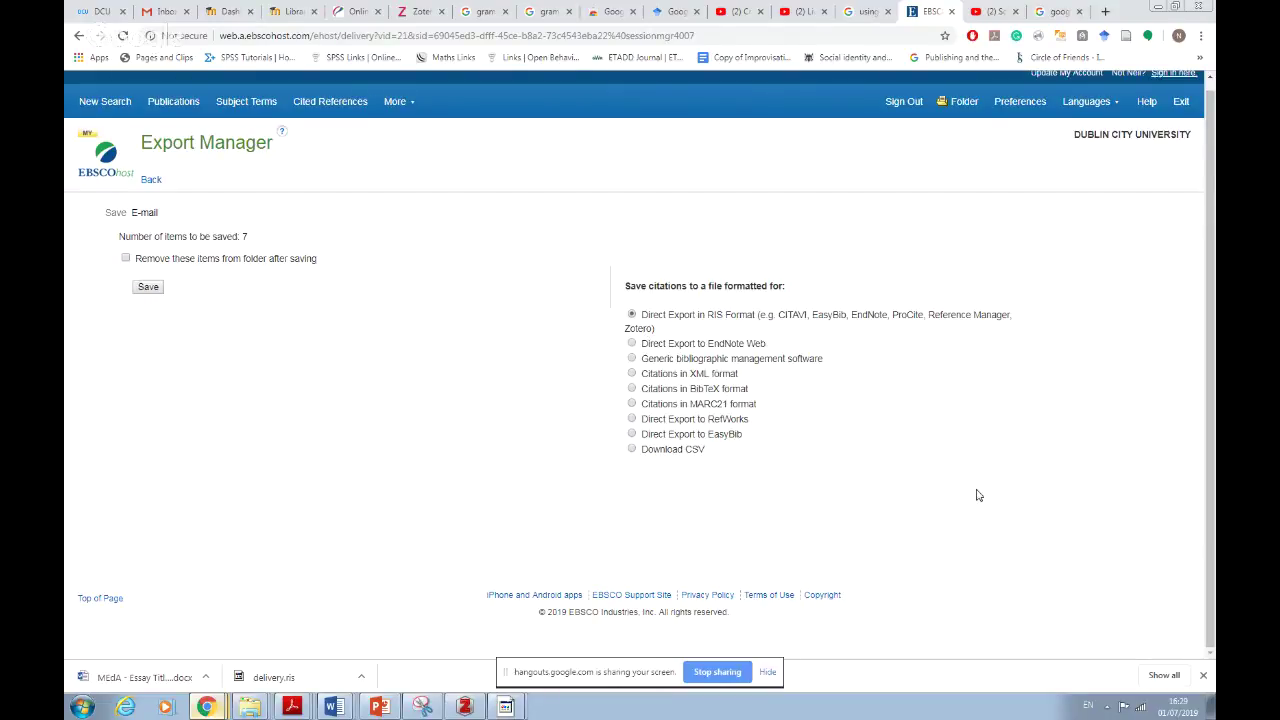
pyautogui.click(143, 288)
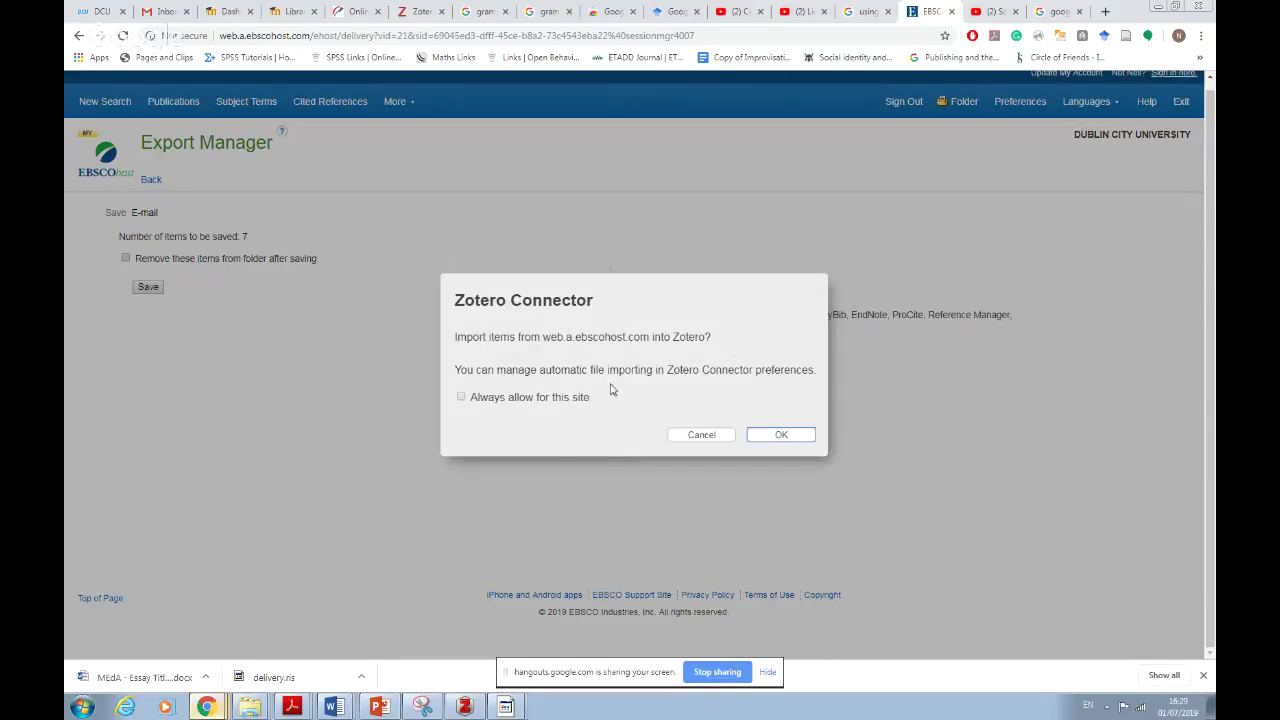
pyautogui.click(461, 397)
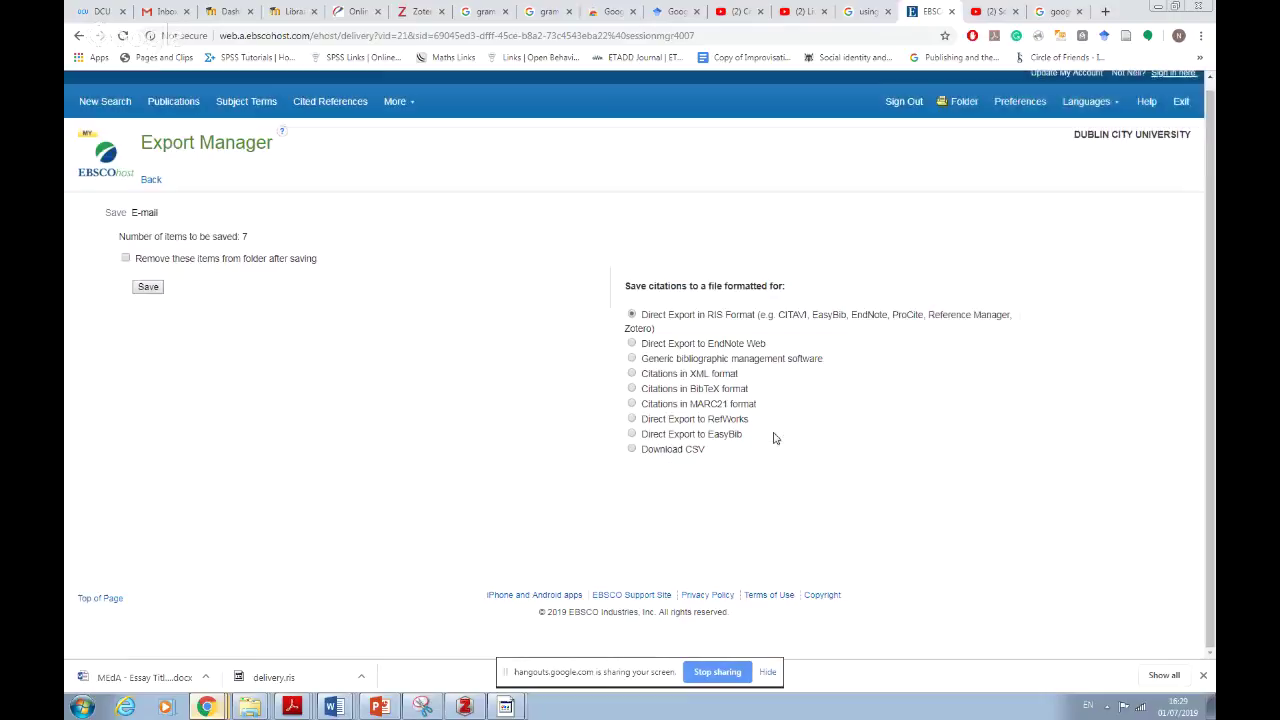
pyautogui.click(779, 436)
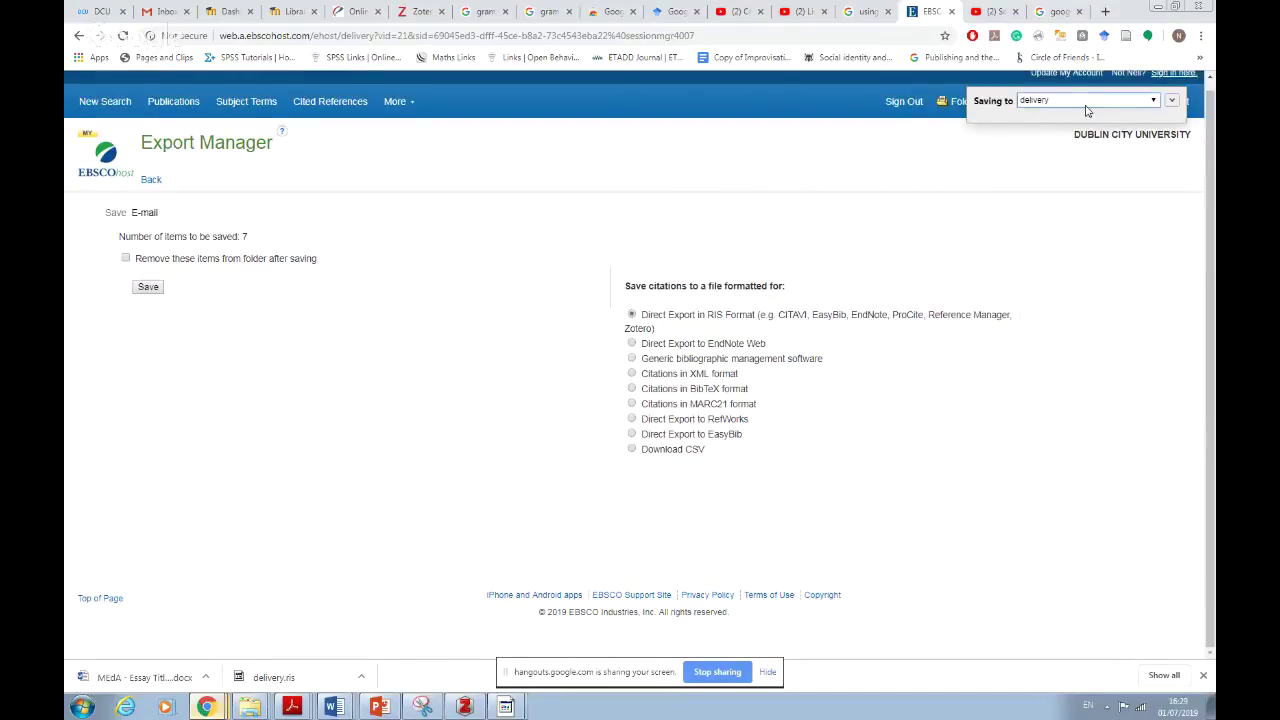
# Step: Choose My Library as the Zotero destination and check the expanded collection tree and imported items
pyautogui.click(1153, 101)
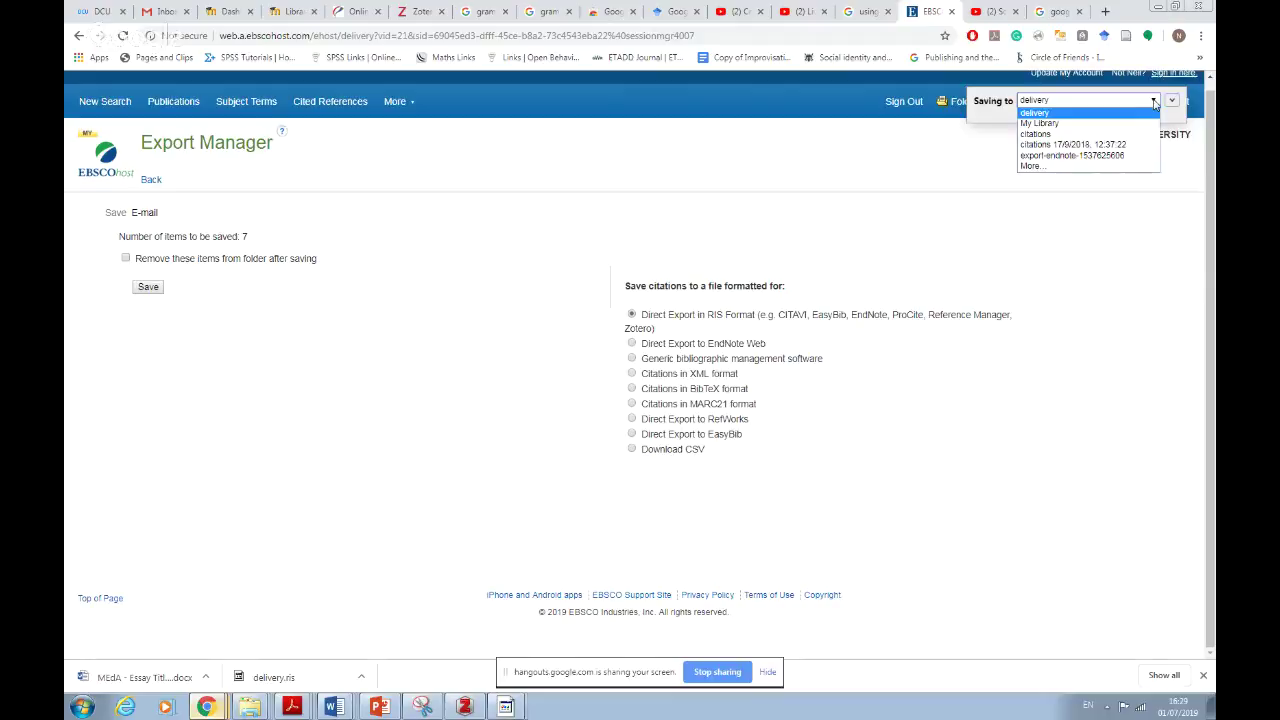
pyautogui.click(1140, 123)
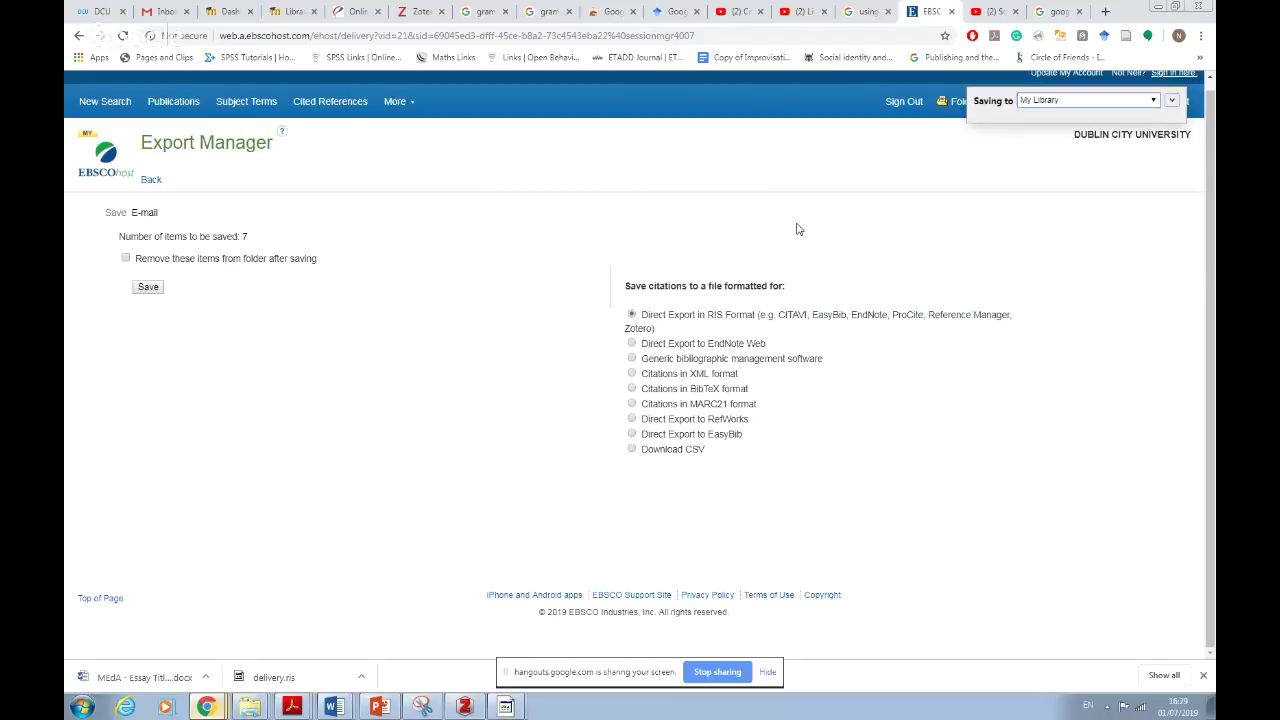
pyautogui.click(1172, 101)
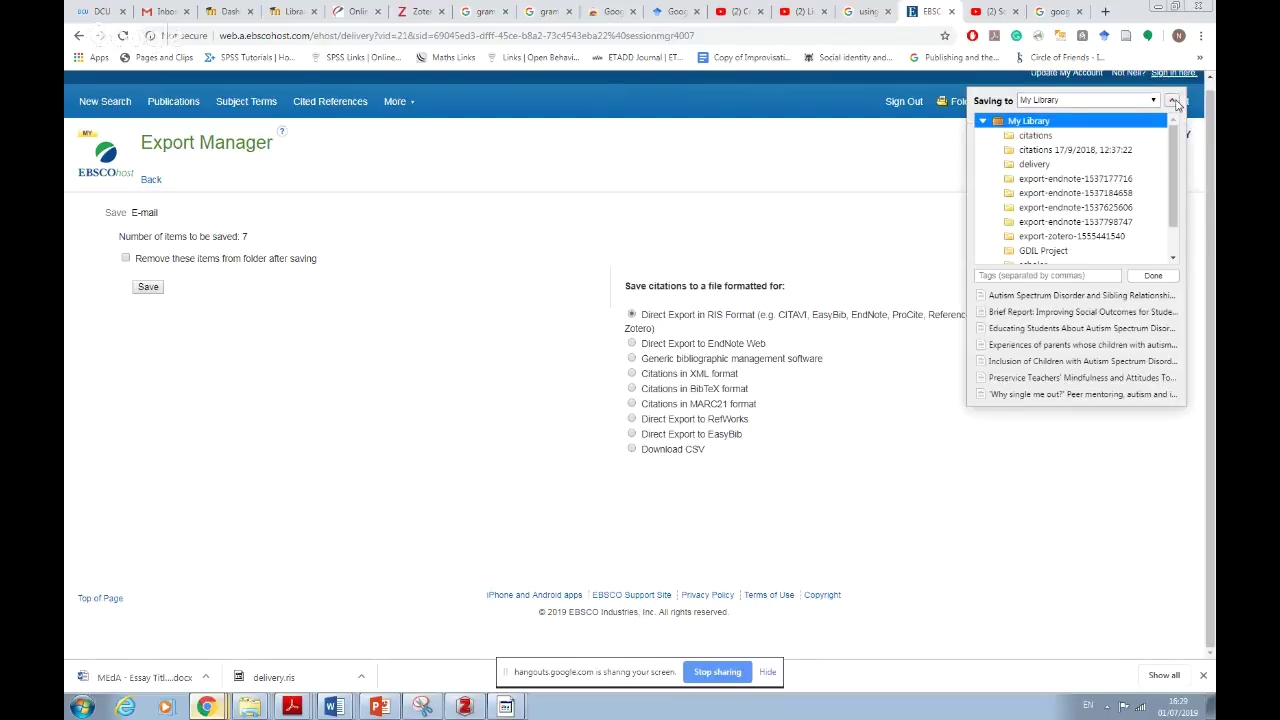
pyautogui.scroll(-2, 1174, 140)
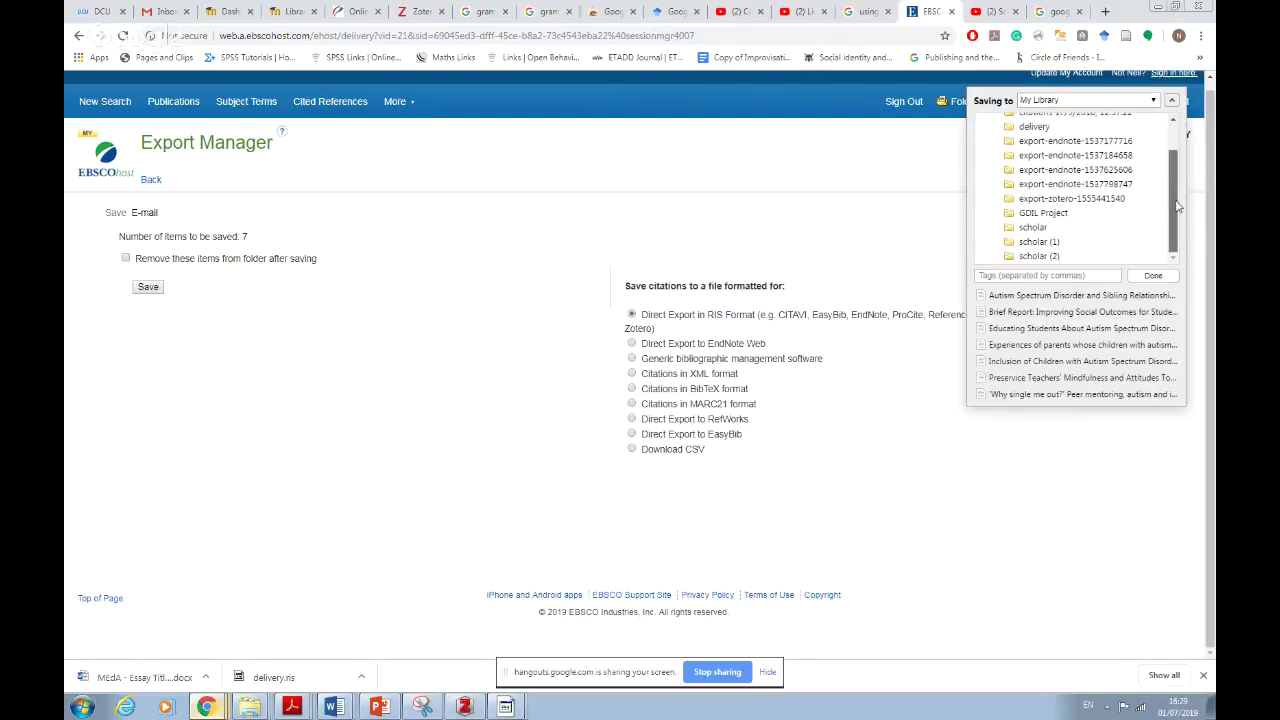
pyautogui.scroll(2, 1172, 132)
pyautogui.click(825, 210)
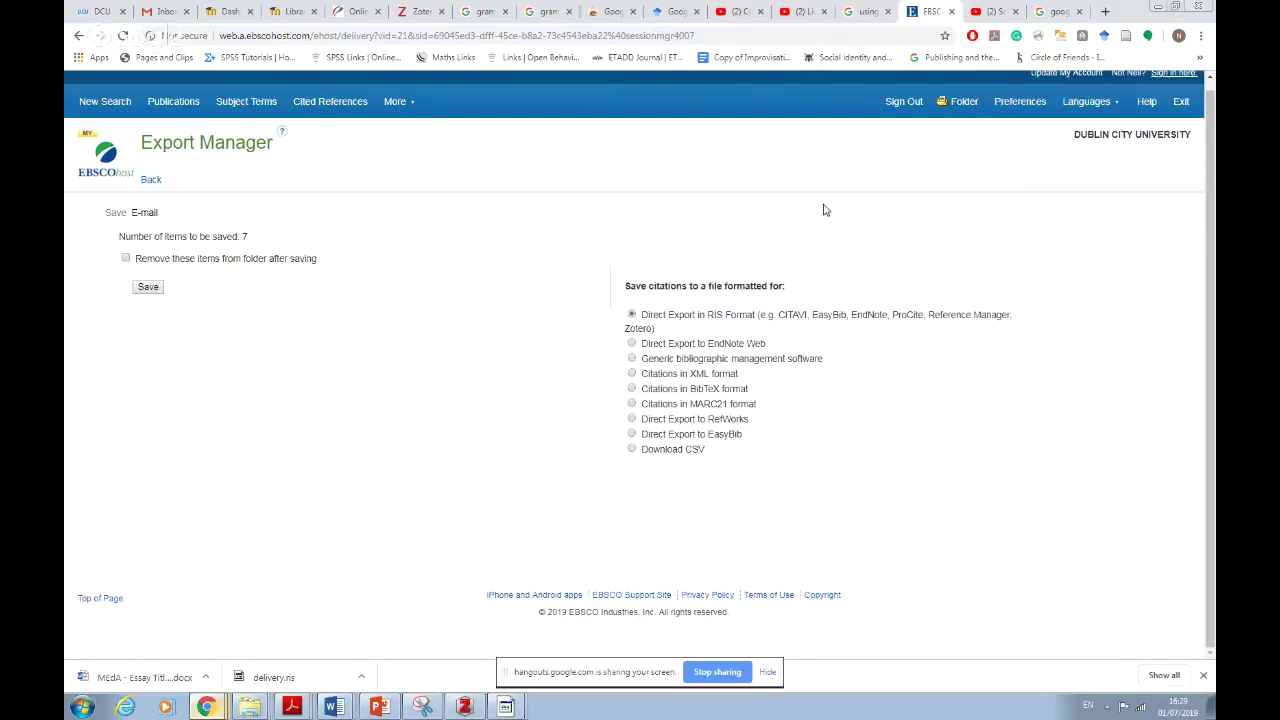
# Step: Return to the article folder and examine the preferences for general settings, result list display and export, closing them without saving
pyautogui.click(150, 180)
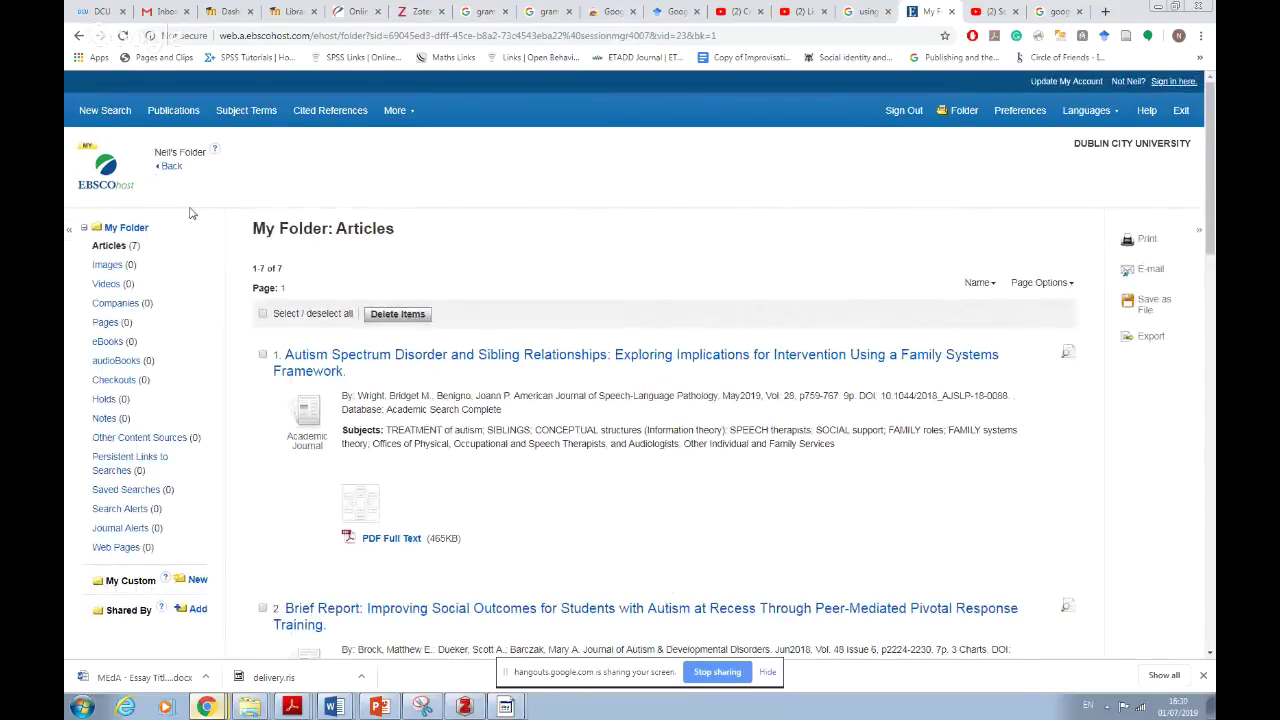
pyautogui.moveTo(415, 115)
pyautogui.moveTo(1098, 115)
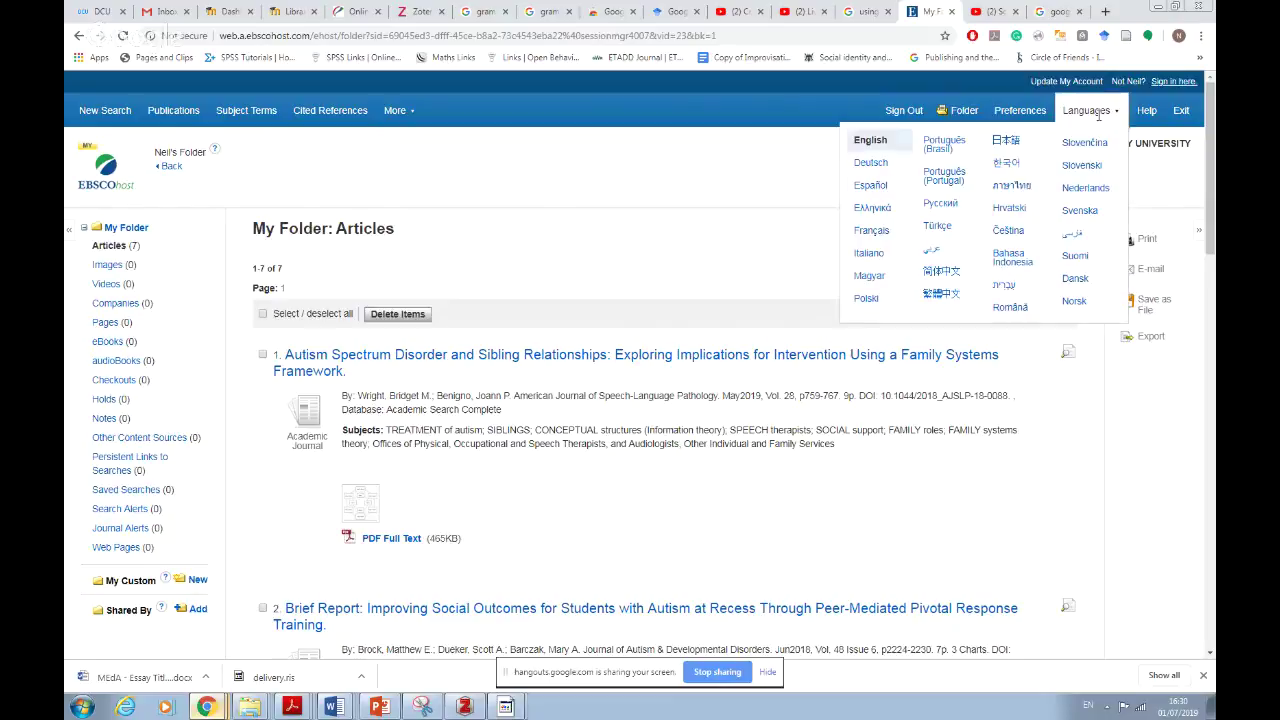
pyautogui.click(1020, 112)
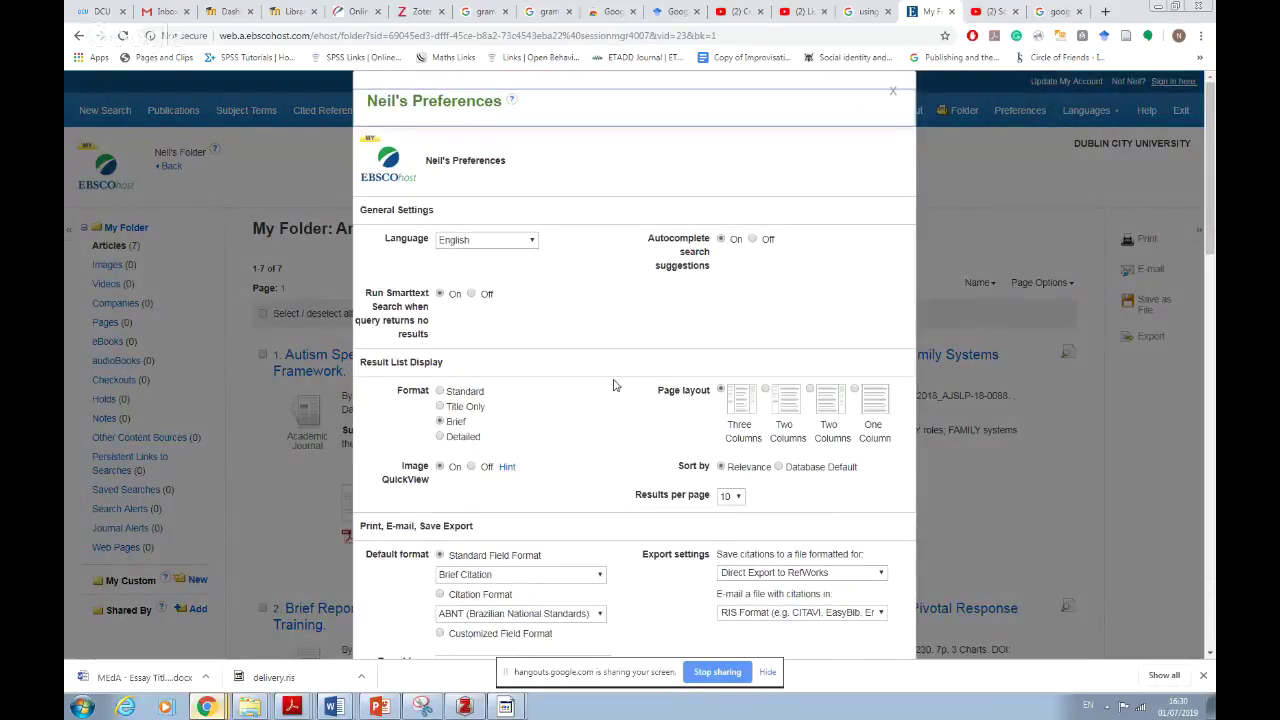
pyautogui.scroll(-3, 818, 533)
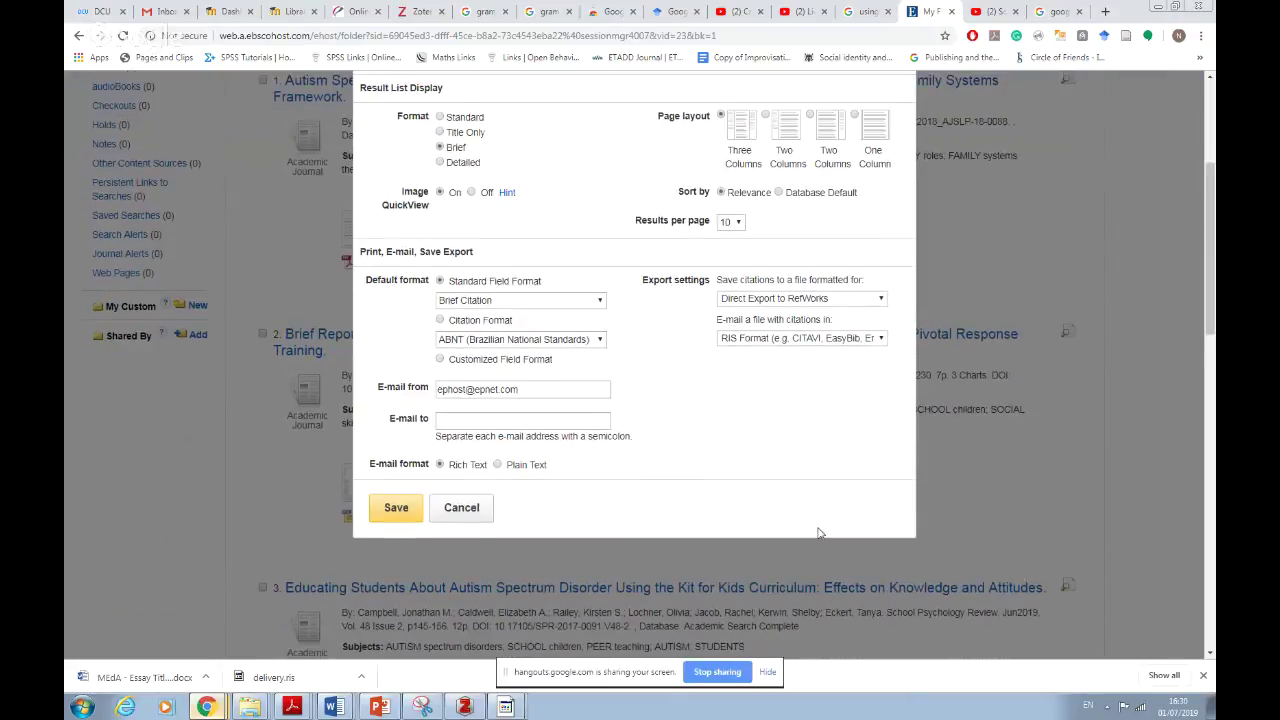
pyautogui.scroll(3, 818, 533)
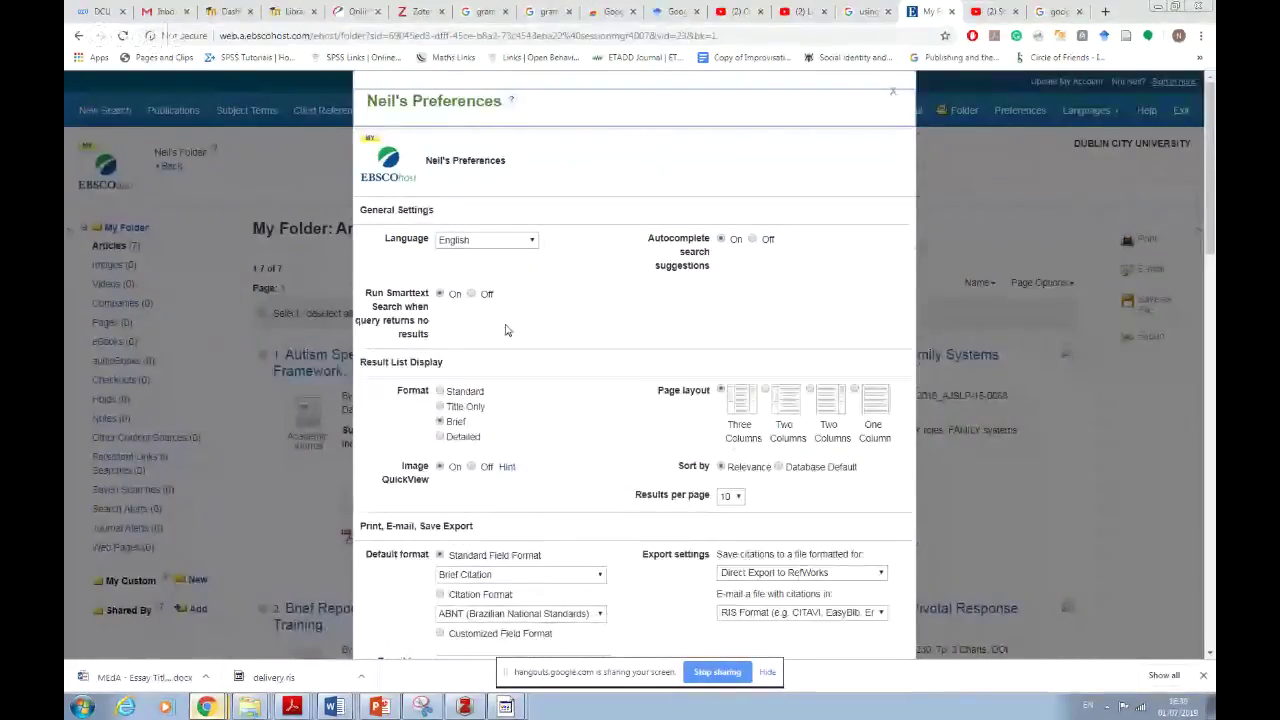
pyautogui.scroll(-4, 570, 330)
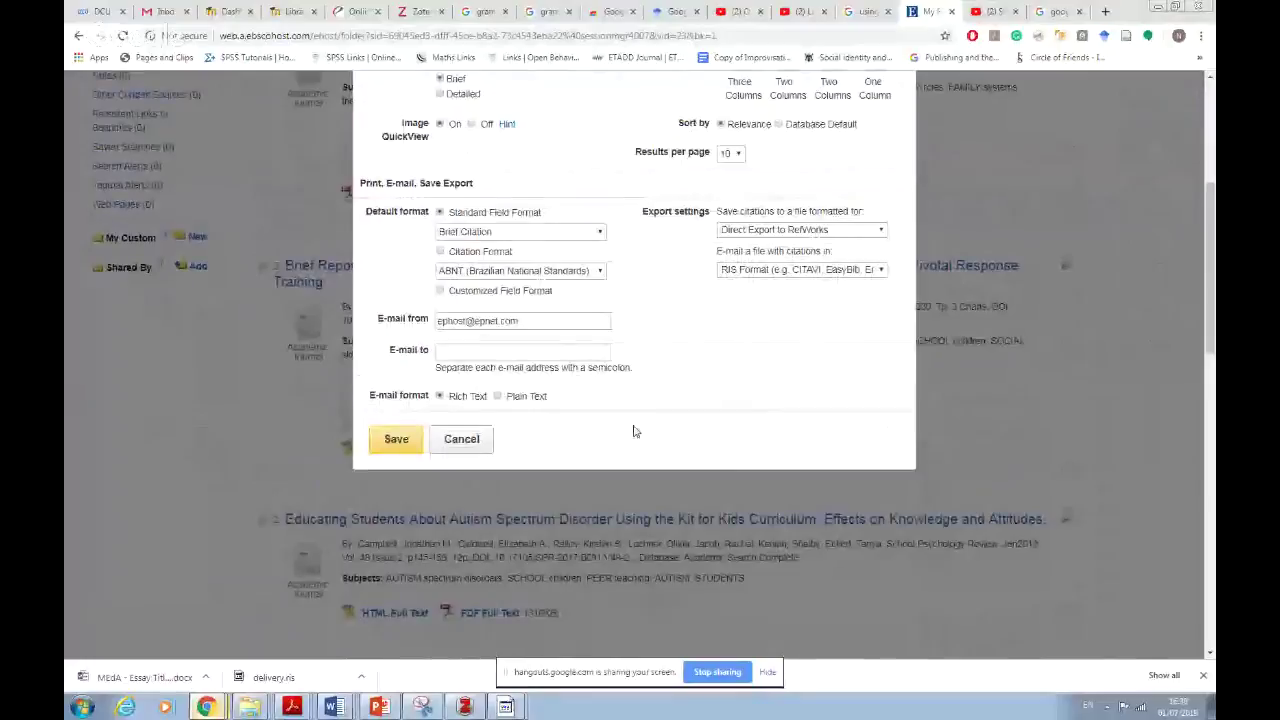
pyautogui.click(461, 439)
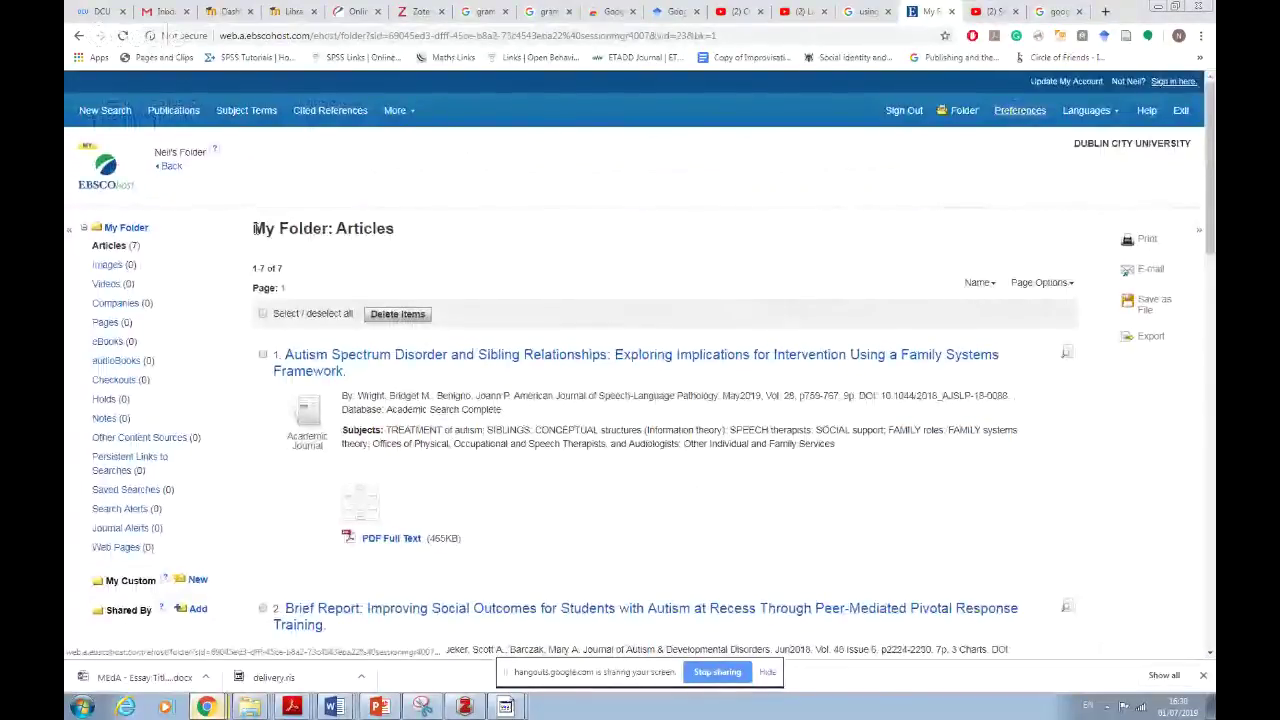
# Step: Return to the autism search results and examine the advanced search modes, expanders and result limiters, including document types
pyautogui.click(171, 166)
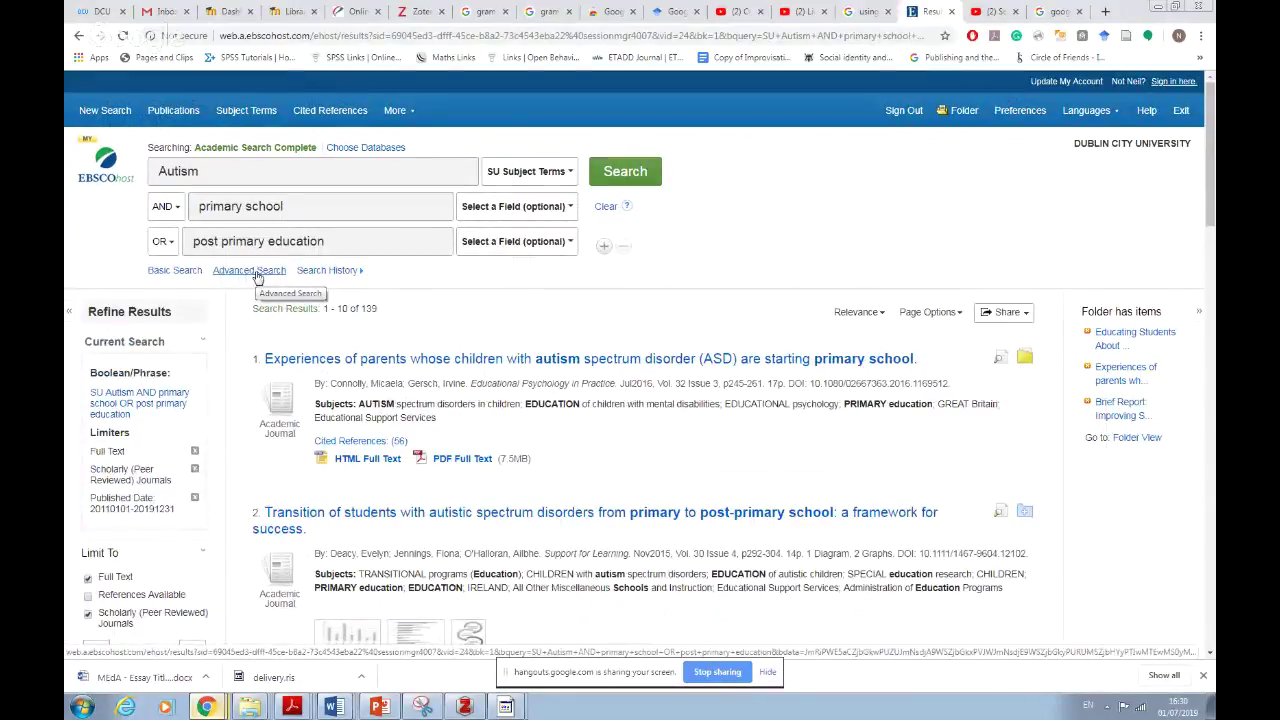
pyautogui.click(258, 274)
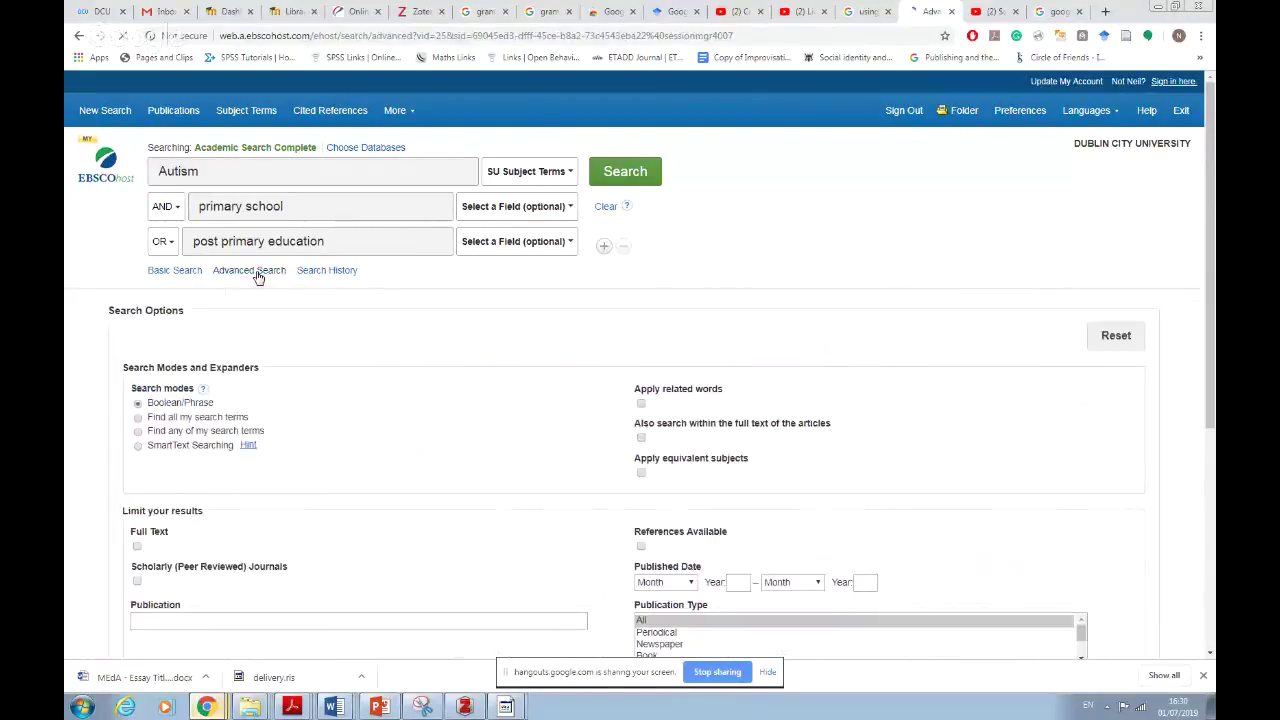
pyautogui.scroll(-3, 331, 380)
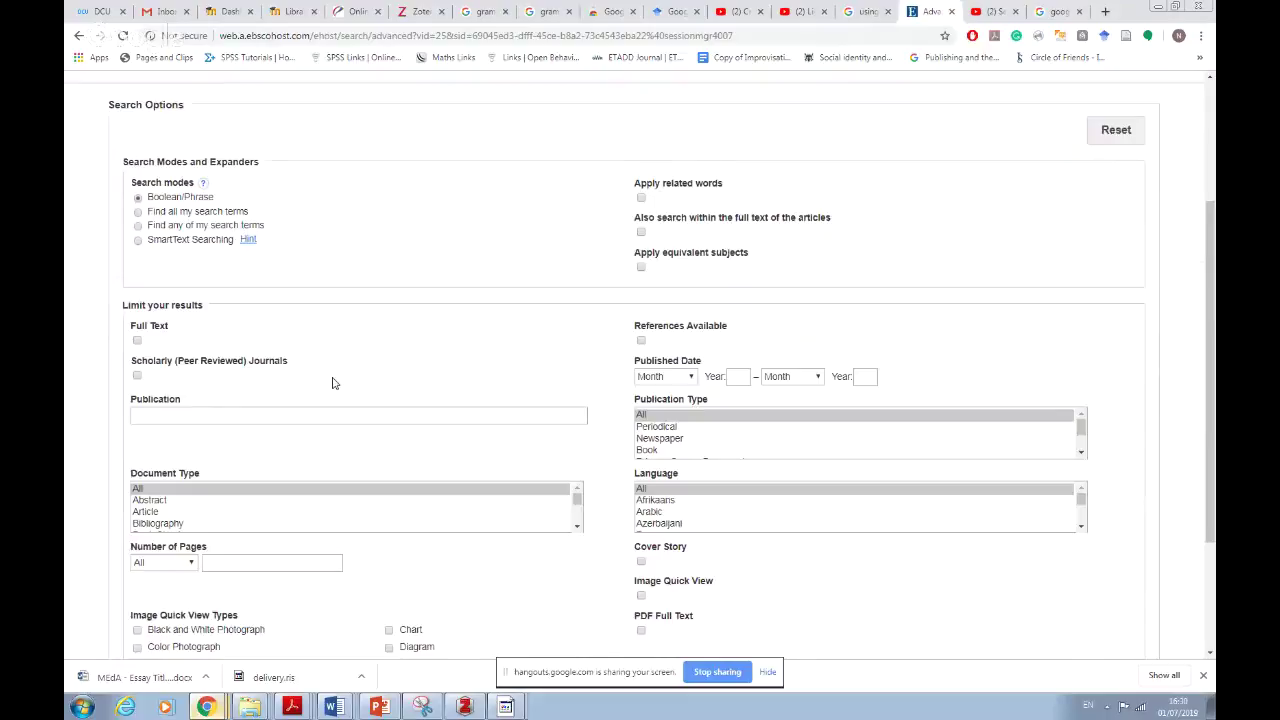
pyautogui.scroll(-3, 334, 383)
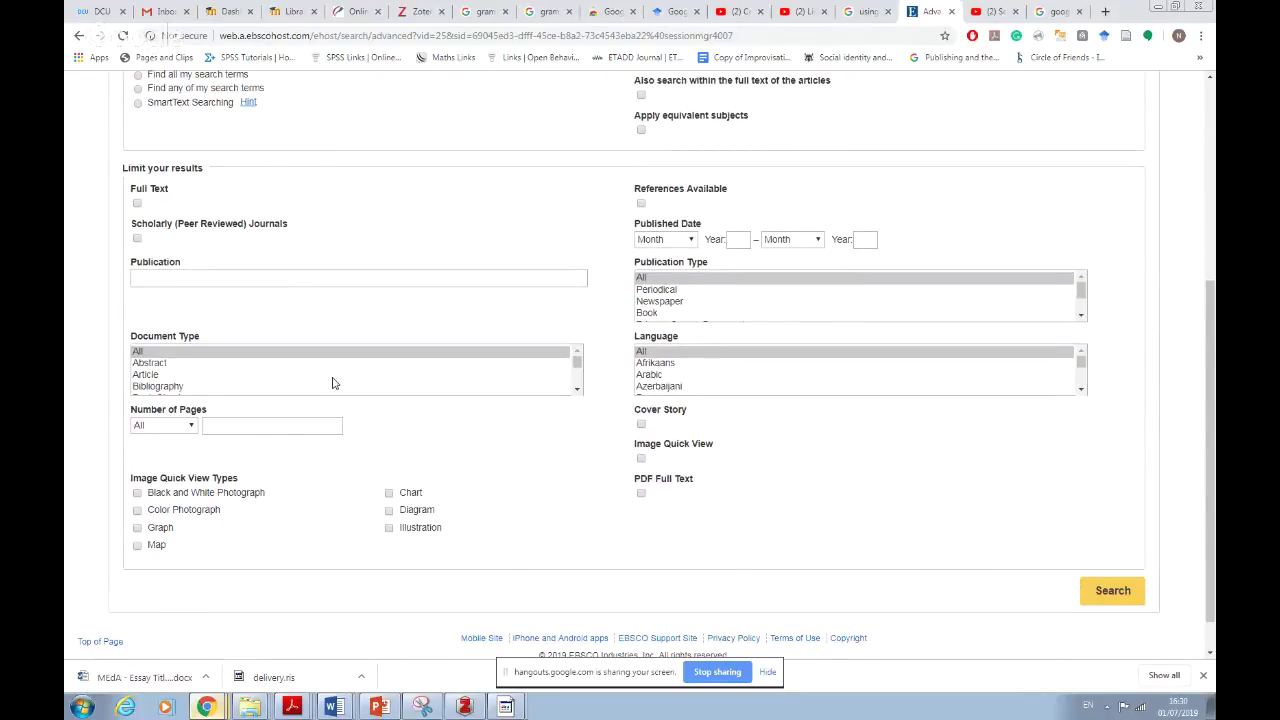
pyautogui.scroll(-3, 333, 383)
pyautogui.scroll(-1, 425, 444)
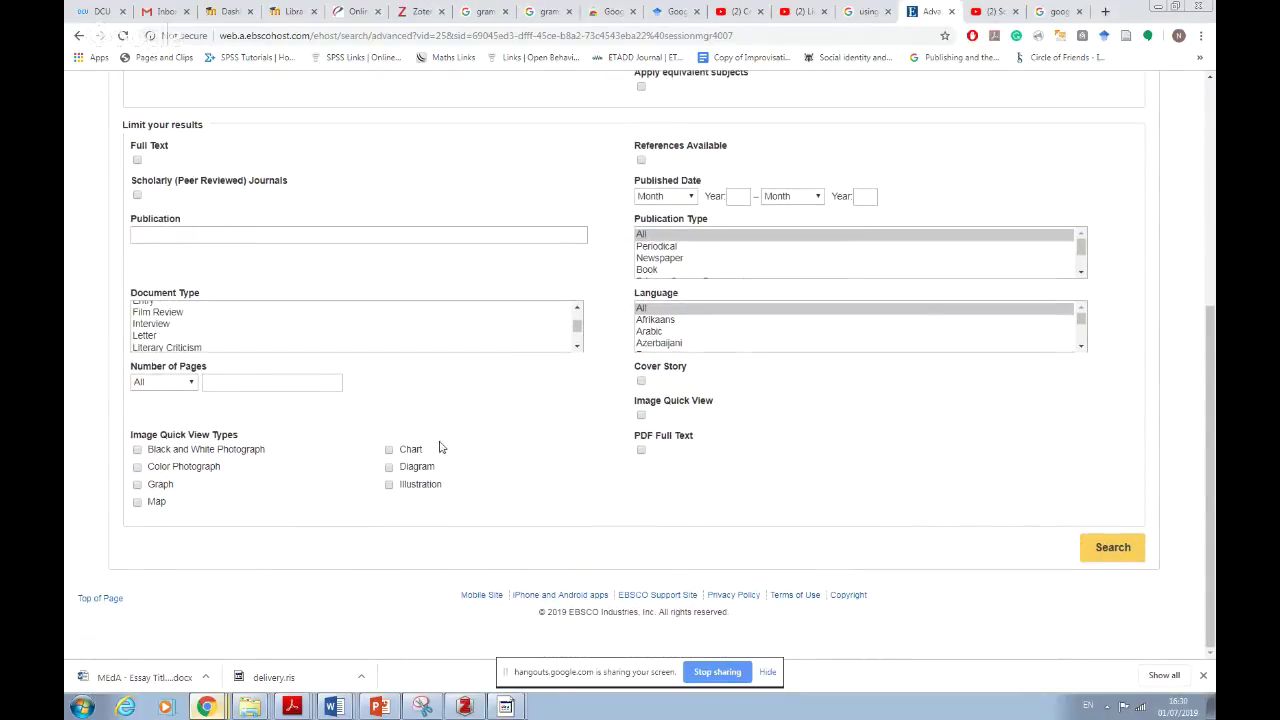
pyautogui.scroll(4, 965, 605)
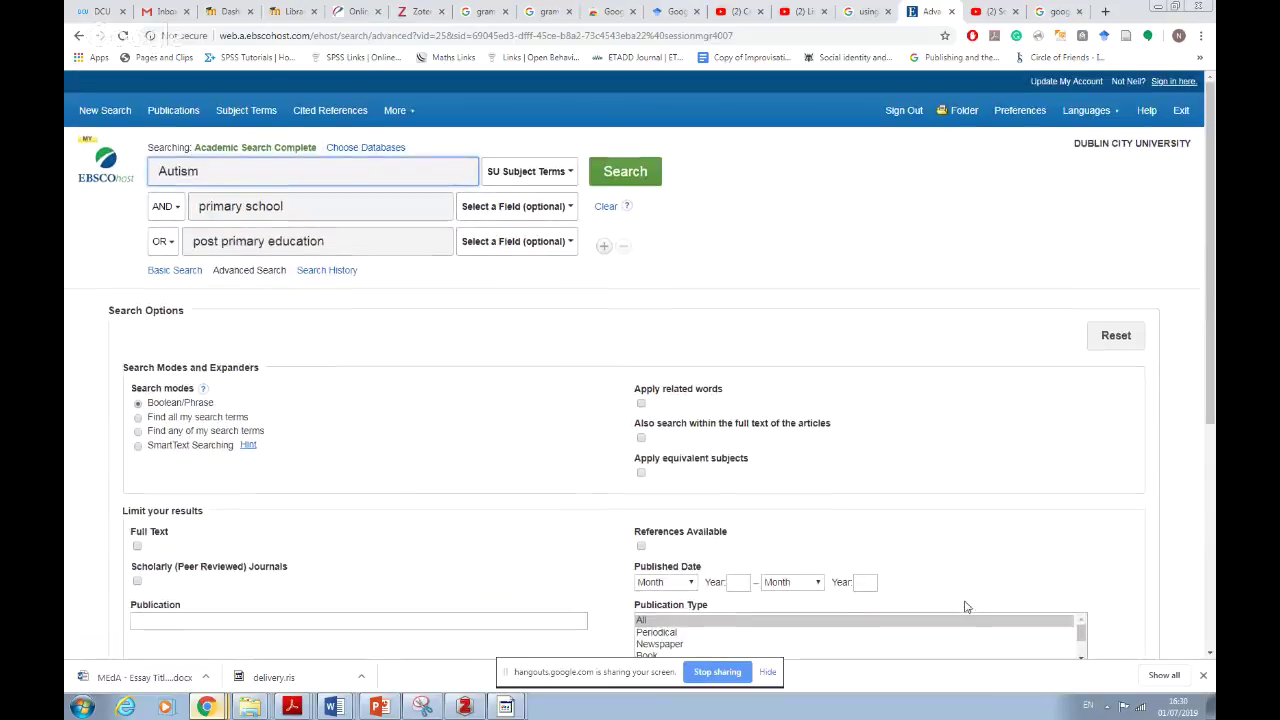
pyautogui.scroll(-5, 951, 481)
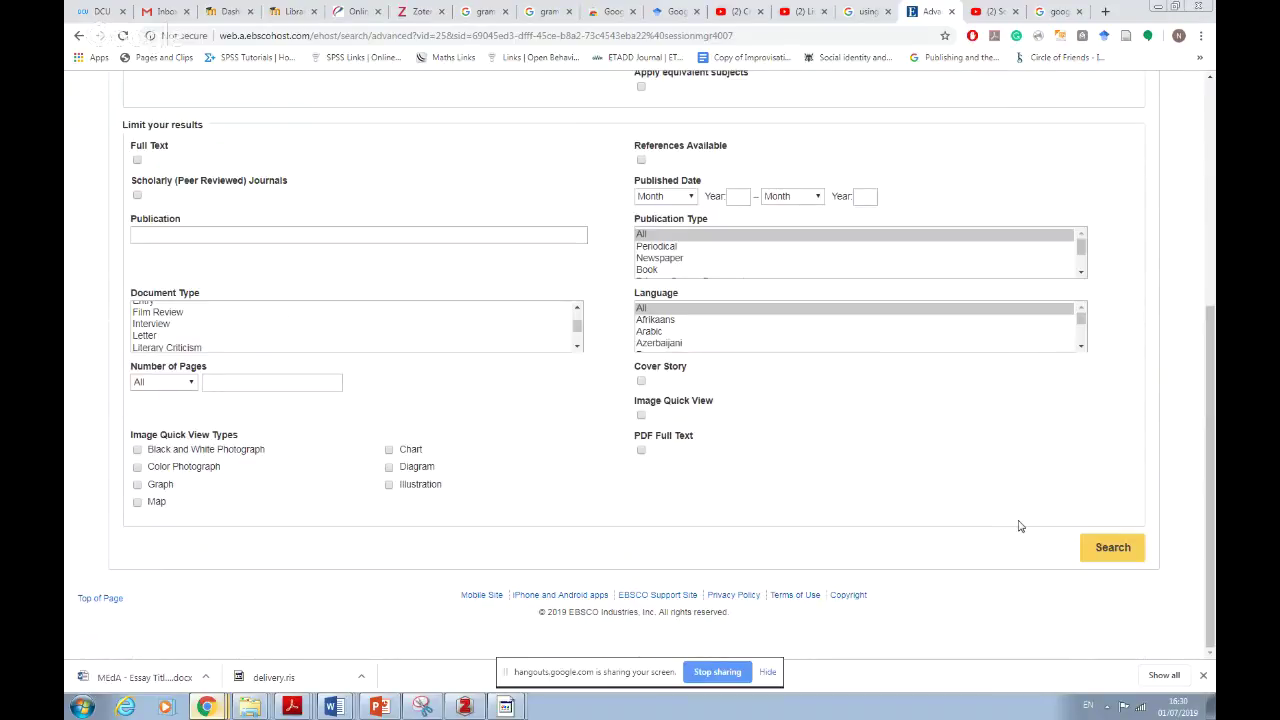
pyautogui.scroll(5, 960, 482)
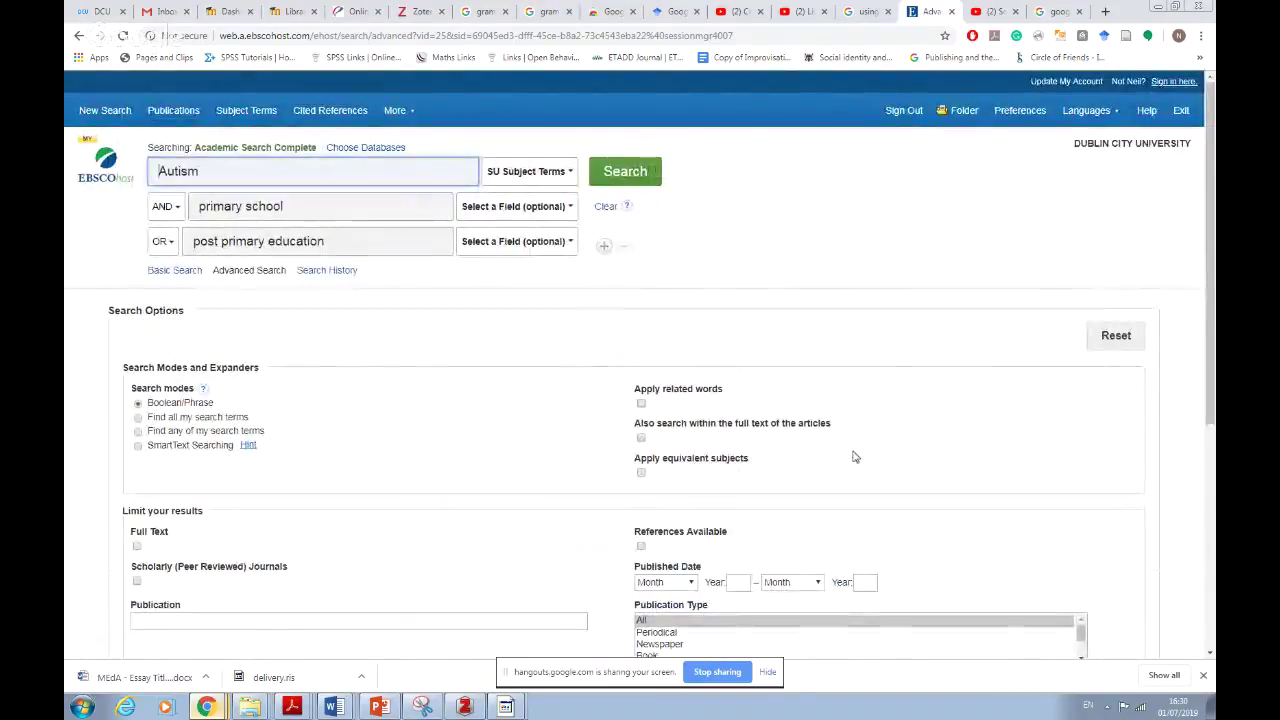
pyautogui.click(717, 672)
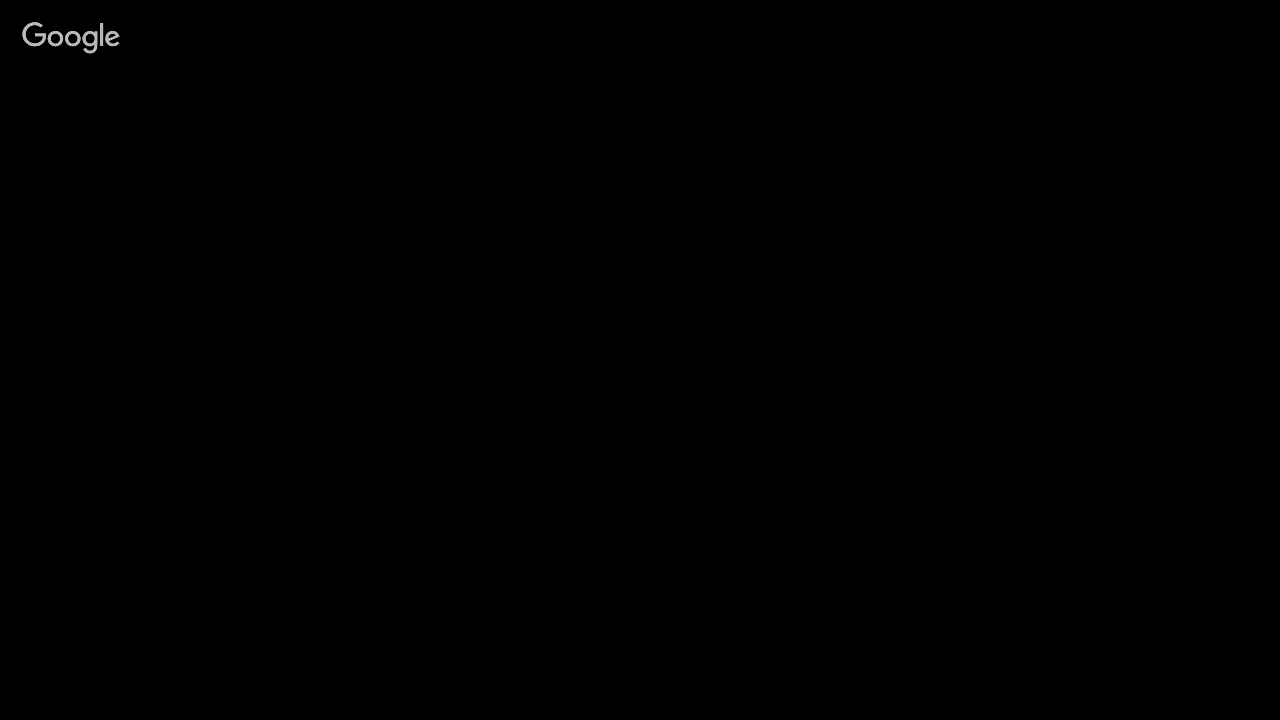